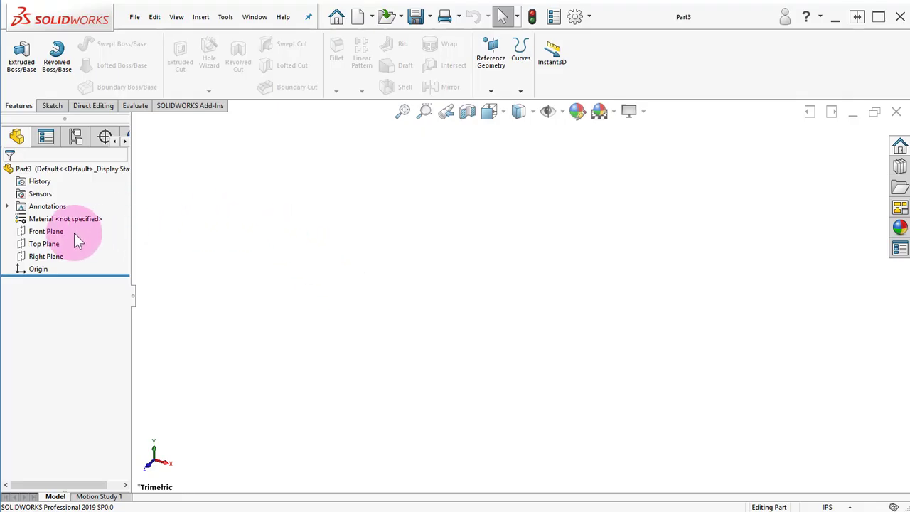
# On the Front Plane, sketch two separate corner rectangles: one beside the origin, one up and to the left
pyautogui.click(43, 231)
pyautogui.click(49, 215)
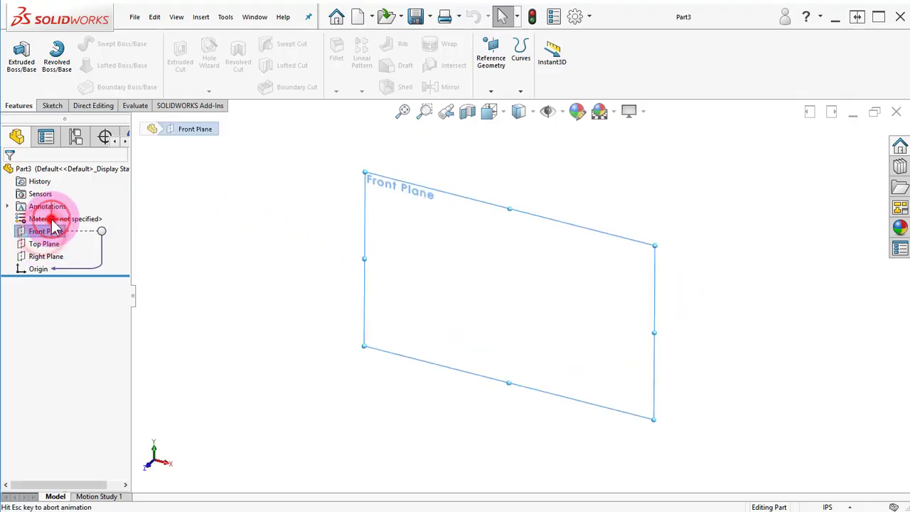
pyautogui.moveTo(321, 244); pyautogui.dragTo(317, 296, button='right')
pyautogui.click(552, 307)
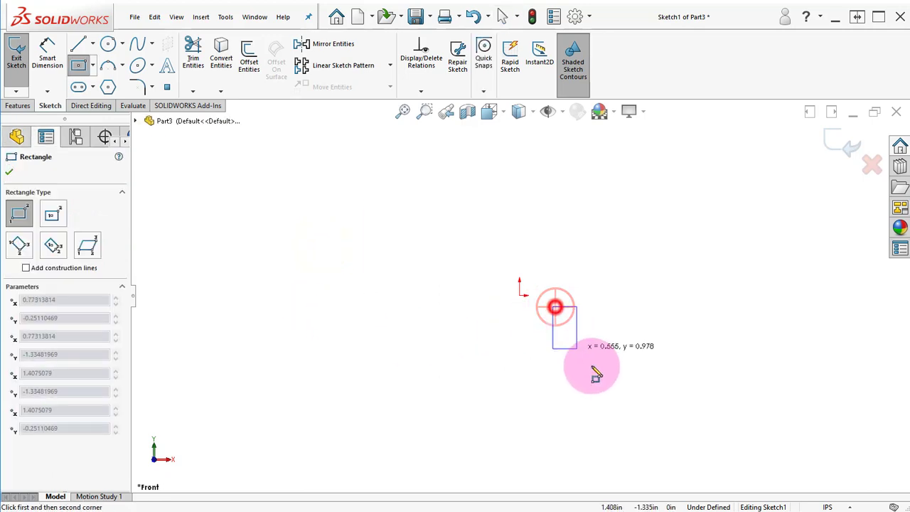
pyautogui.click(646, 398)
pyautogui.click(496, 280)
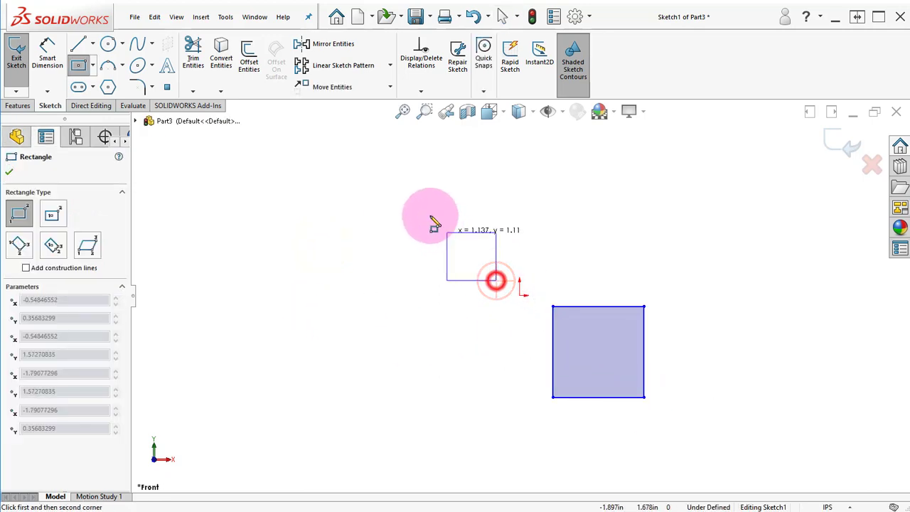
pyautogui.click(376, 157)
# Extrude both squares together about 3.26 in into two box bodies
pyautogui.click(20, 106)
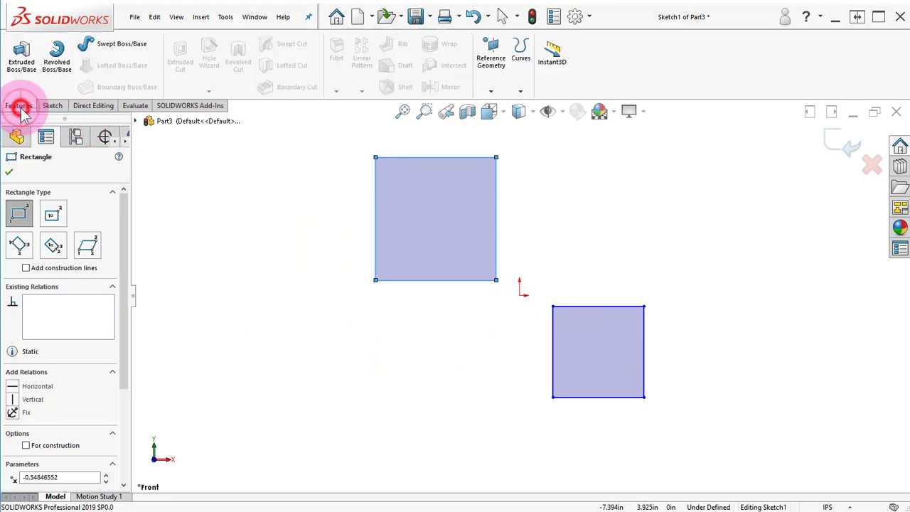
pyautogui.click(21, 57)
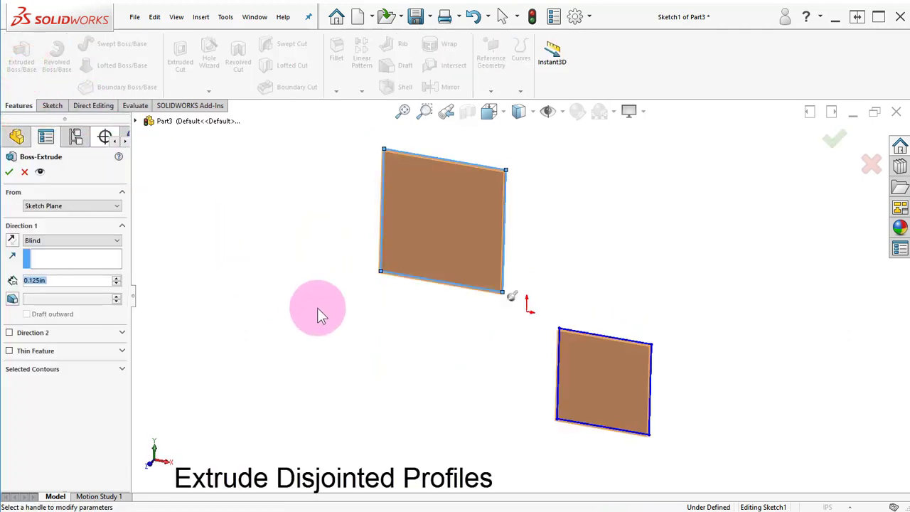
pyautogui.moveTo(514, 305); pyautogui.dragTo(468, 362)
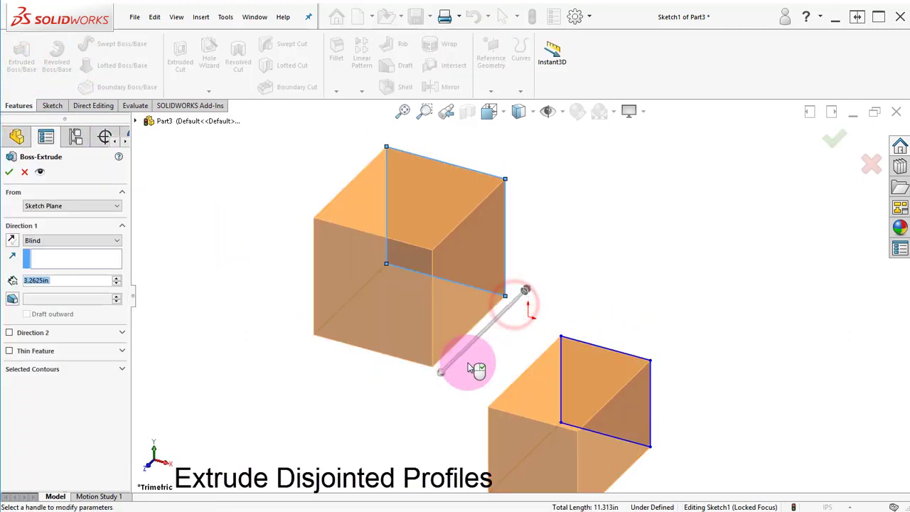
pyautogui.click(837, 142)
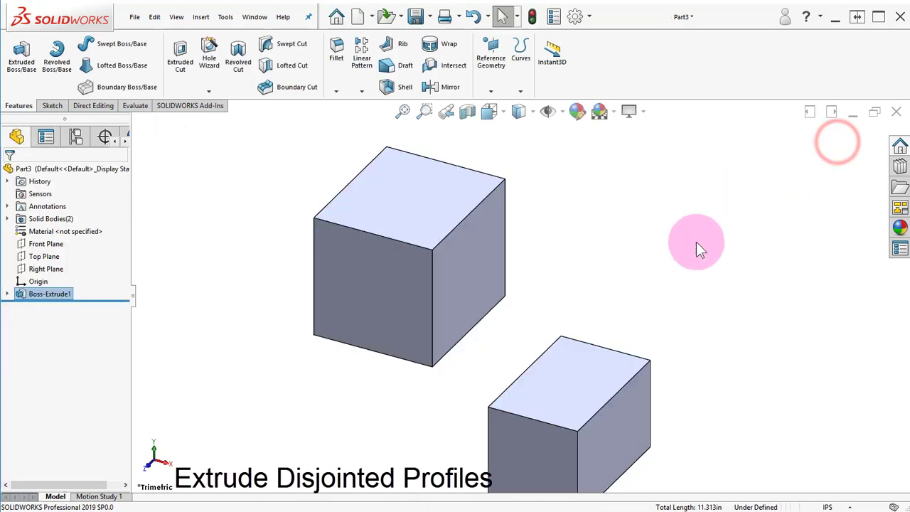
# Expand Solid Bodies and highlight each box to confirm they are separate bodies
pyautogui.scroll(-5, 596, 287)
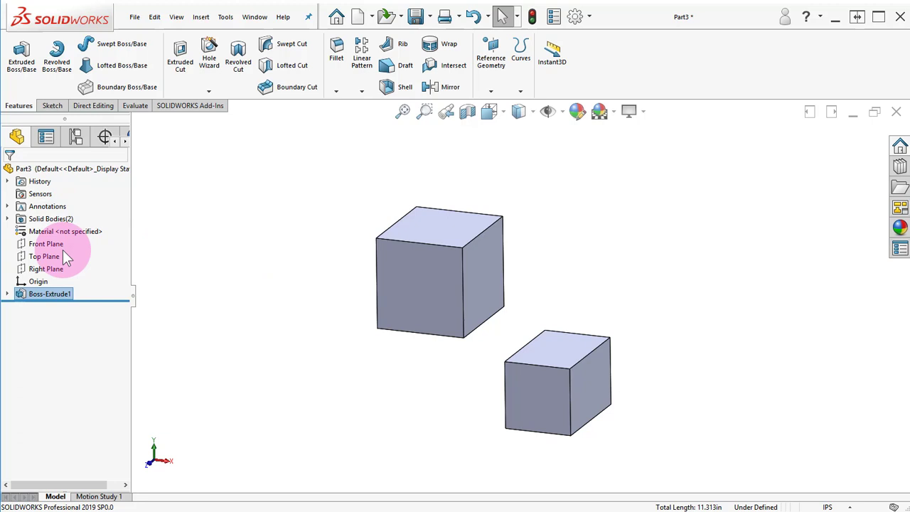
pyautogui.click(7, 219)
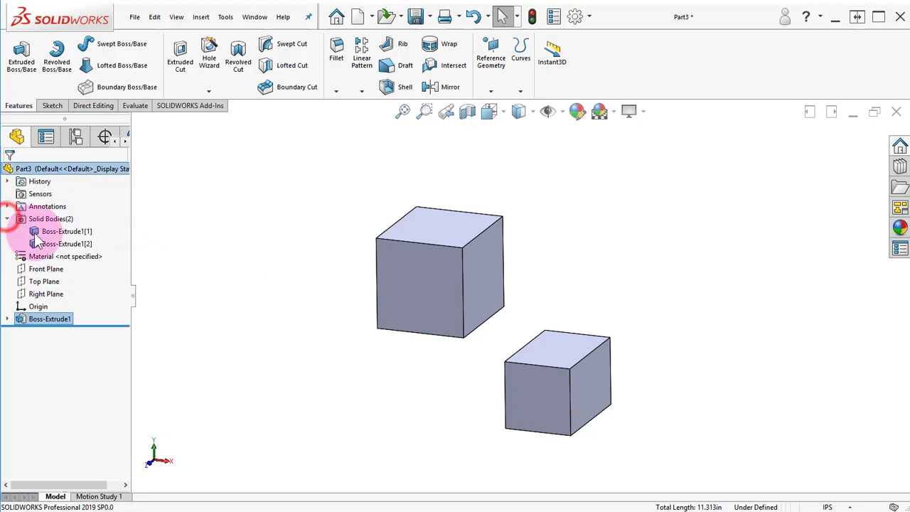
pyautogui.click(62, 232)
pyautogui.click(62, 244)
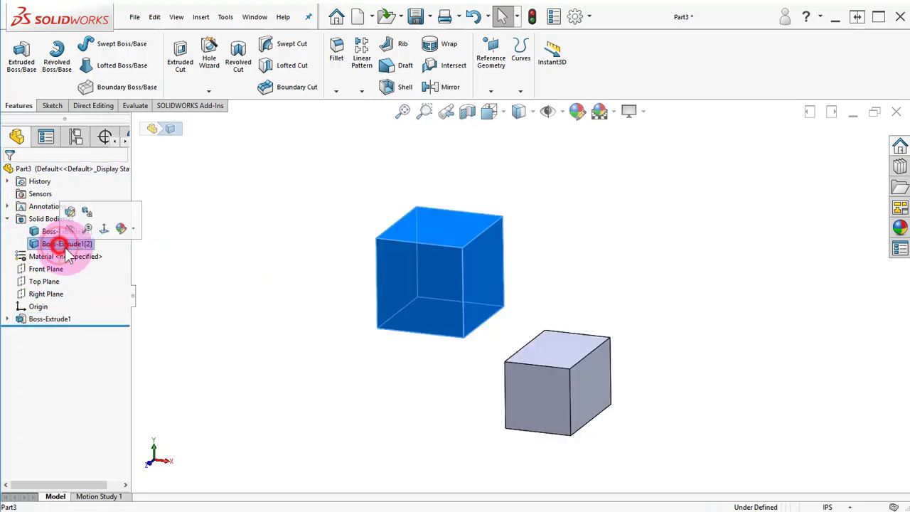
pyautogui.click(268, 276)
pyautogui.moveTo(281, 276); pyautogui.dragTo(281, 303, button='middle')
# Shell the lower box at 0.250 in, removing its top and right faces
pyautogui.click(384, 94)
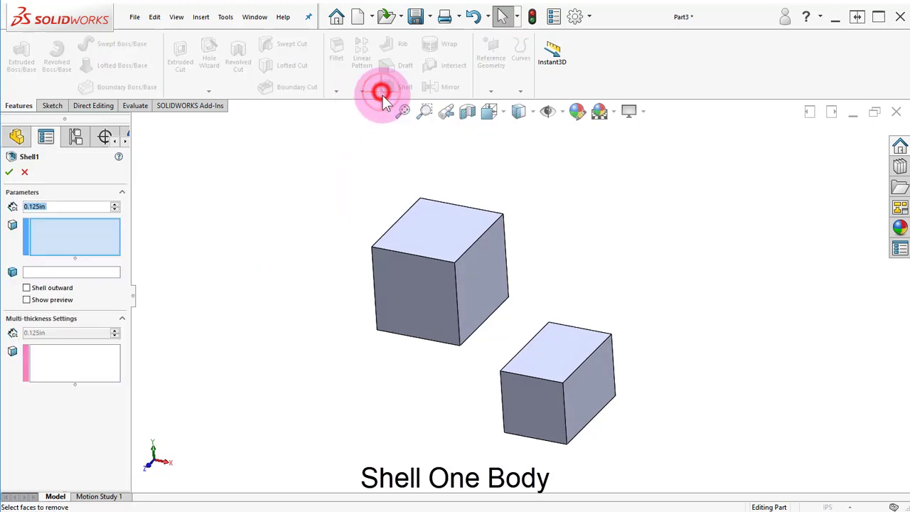
pyautogui.click(573, 353)
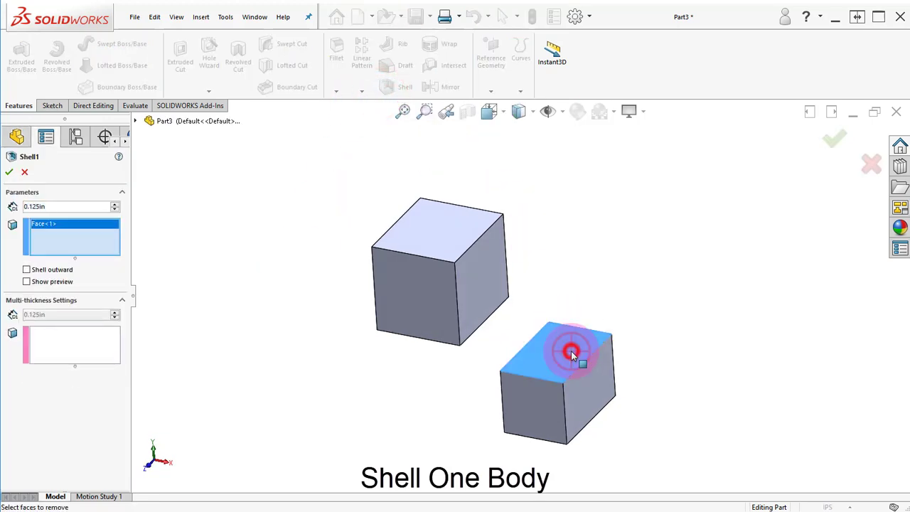
pyautogui.click(591, 386)
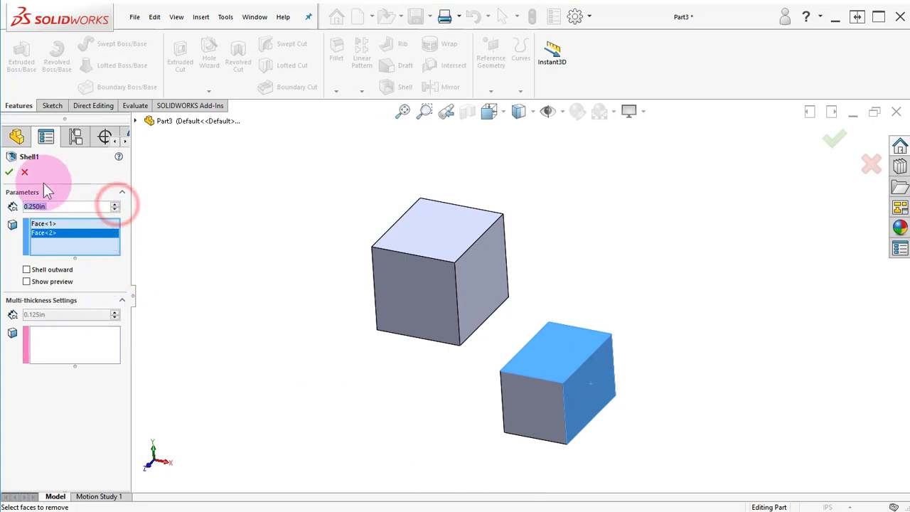
pyautogui.click(9, 173)
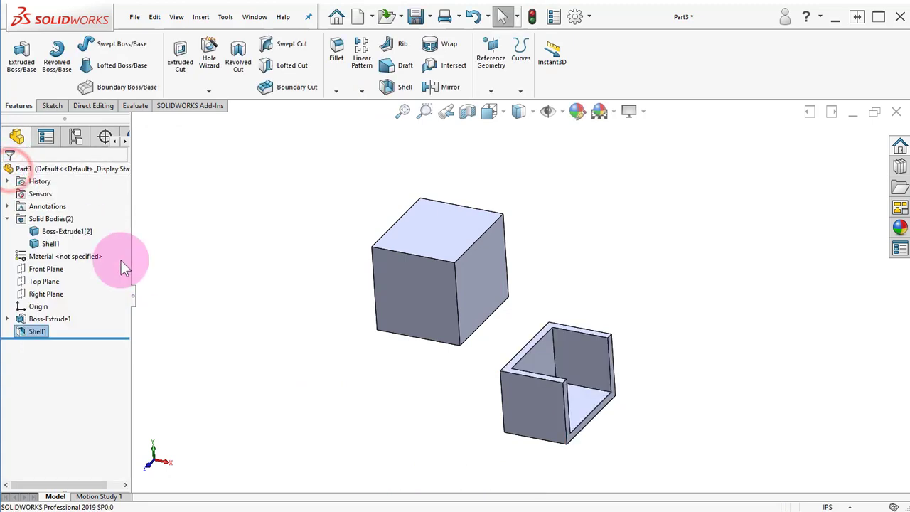
# Highlight each body in Solid Bodies to compare the solid box and the hollow shell
pyautogui.click(71, 233)
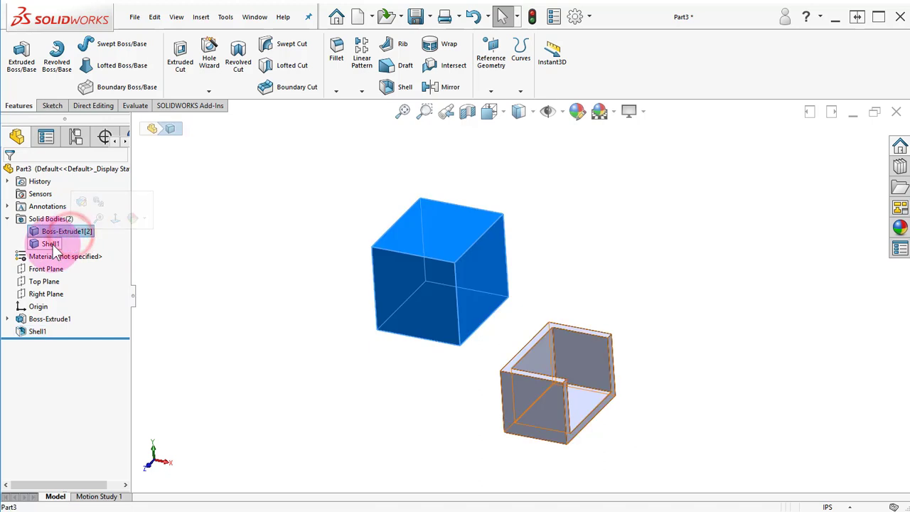
pyautogui.click(51, 243)
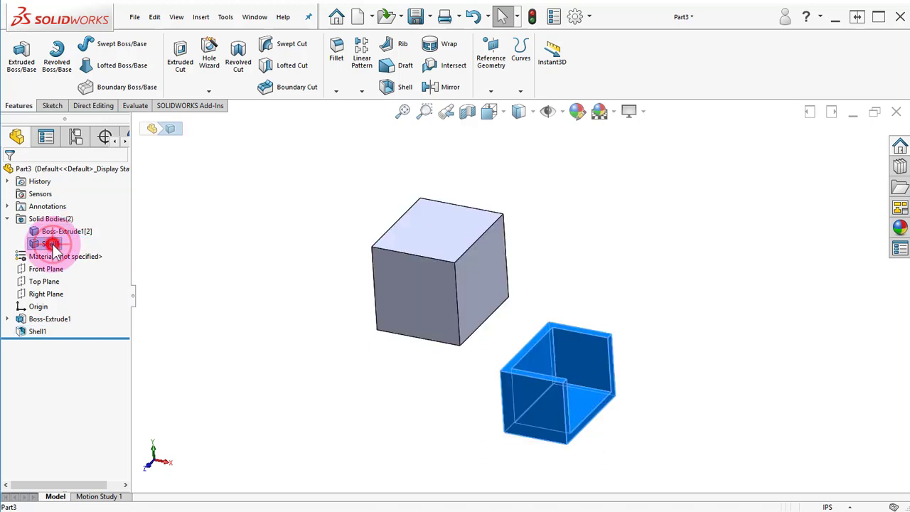
pyautogui.click(193, 260)
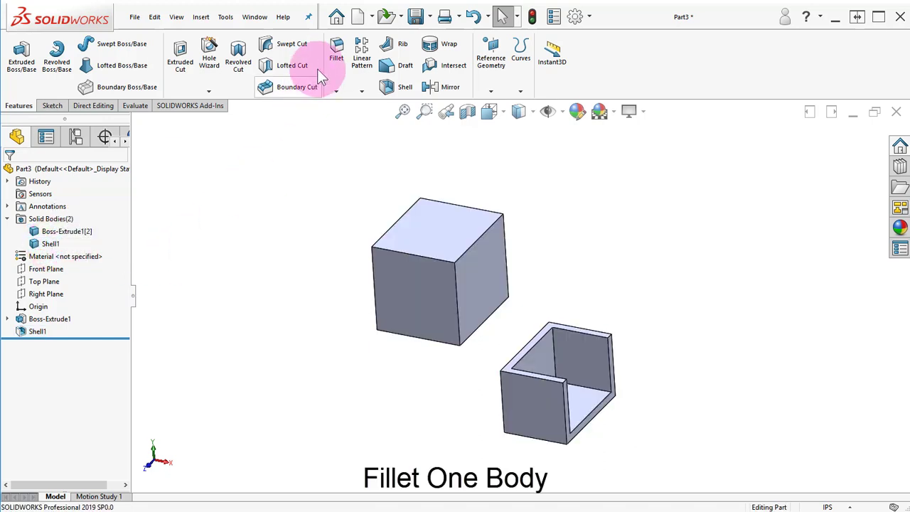
pyautogui.click(336, 57)
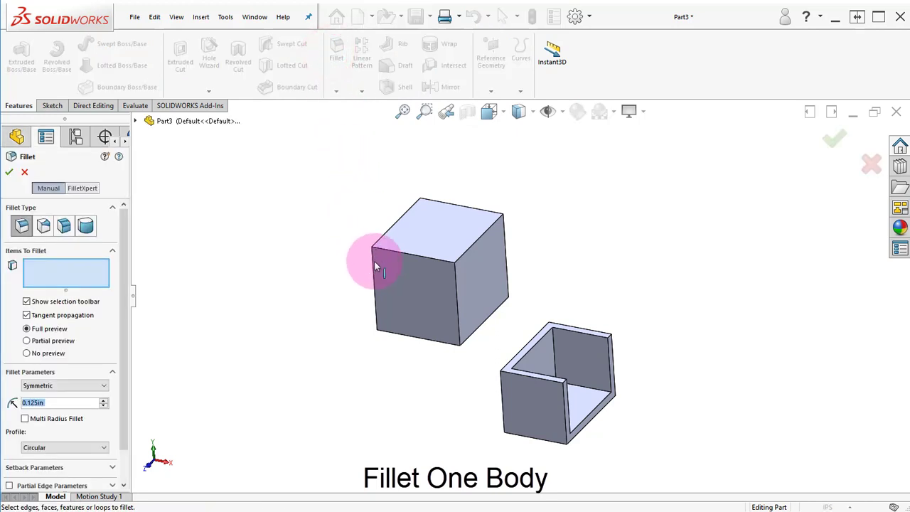
pyautogui.click(393, 226)
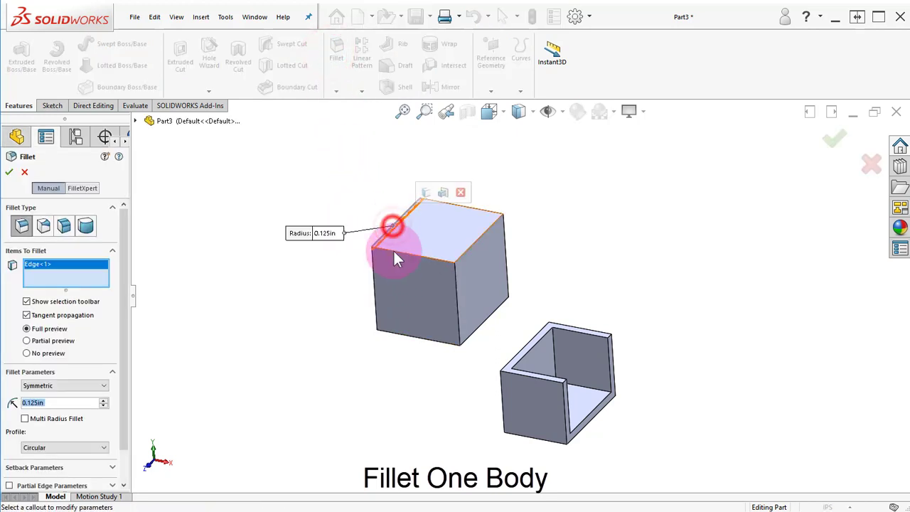
pyautogui.click(399, 309)
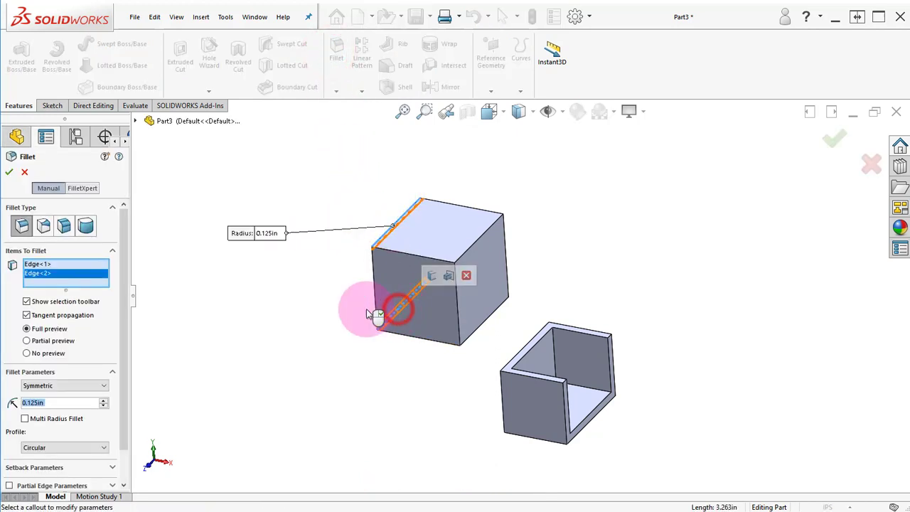
pyautogui.click(105, 402)
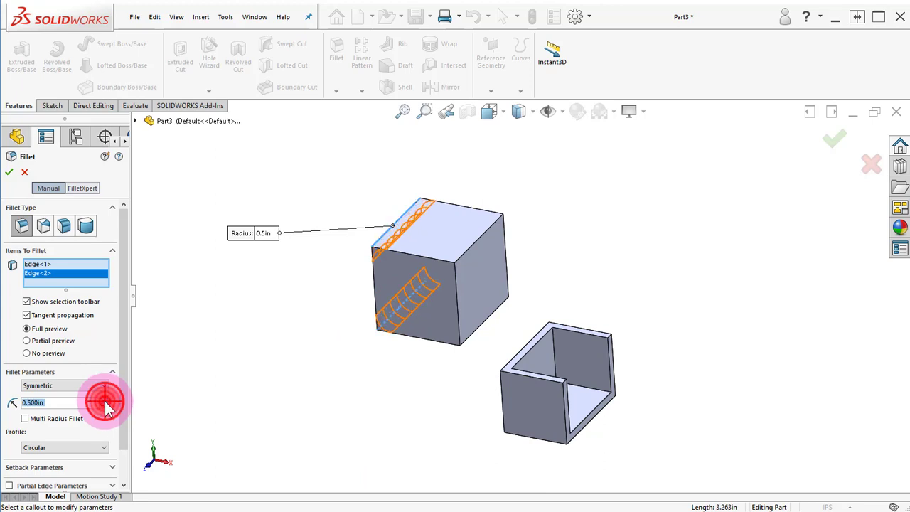
pyautogui.click(105, 402)
pyautogui.click(104, 402)
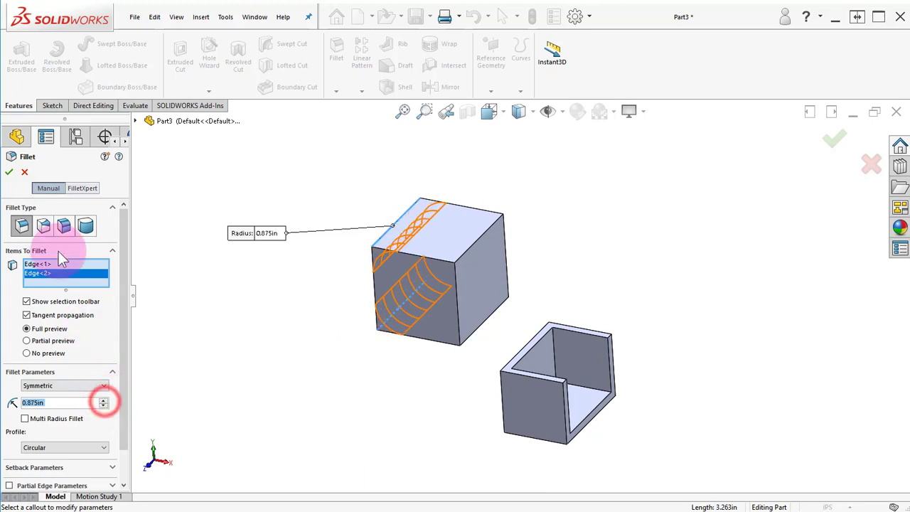
pyautogui.click(10, 172)
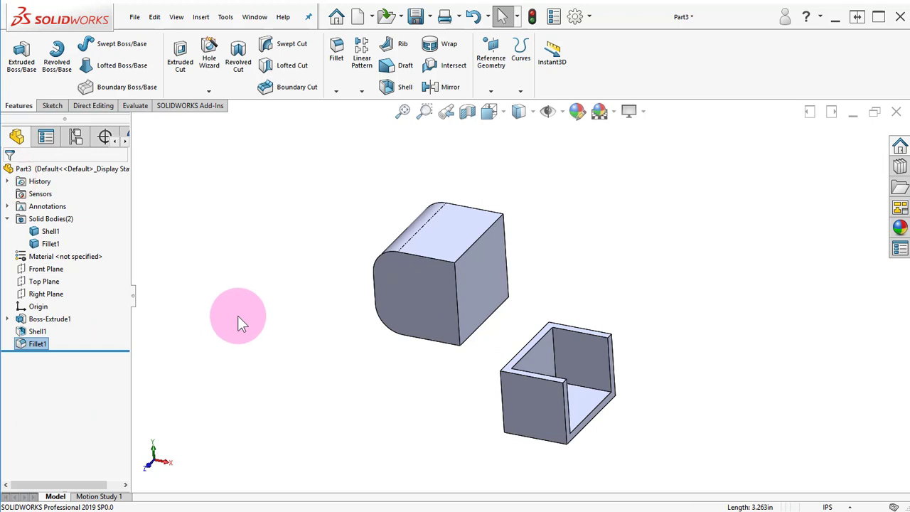
pyautogui.click(50, 231)
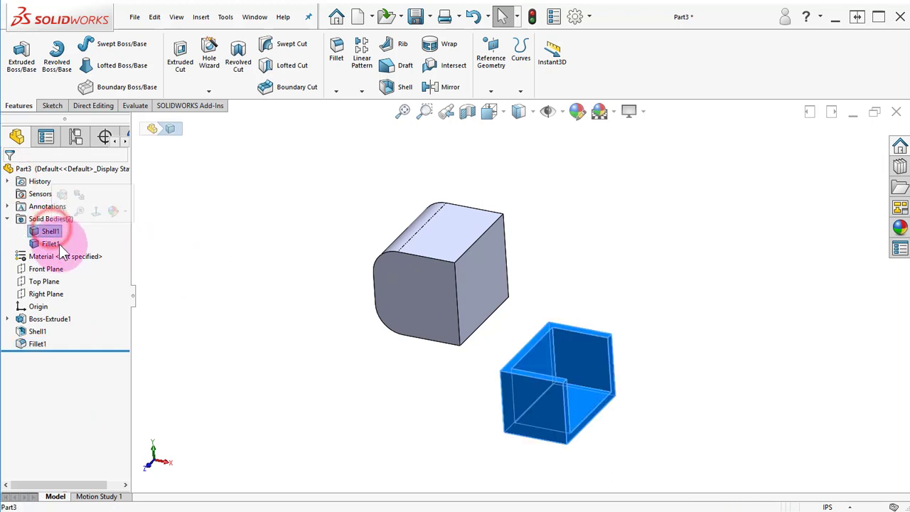
pyautogui.click(51, 244)
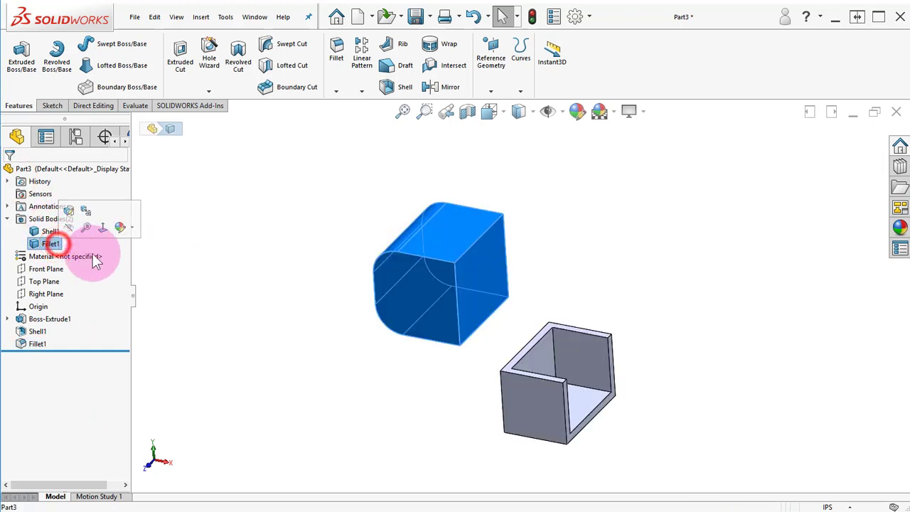
pyautogui.click(223, 331)
pyautogui.moveTo(244, 292); pyautogui.dragTo(521, 362, button='middle')
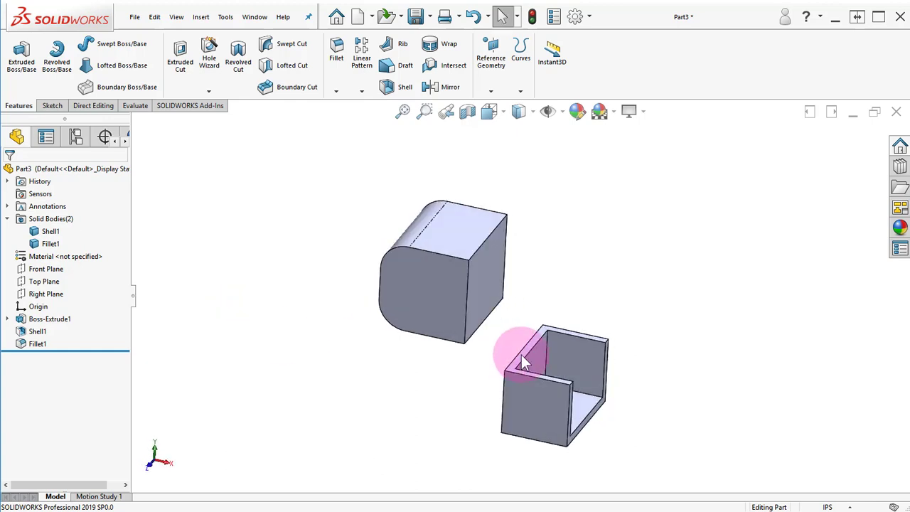
pyautogui.moveTo(640, 378); pyautogui.dragTo(450, 303, button='middle')
# On the rounded block's front face, sketch an origin-centred circle of radius about 1.69 in
pyautogui.click(398, 278)
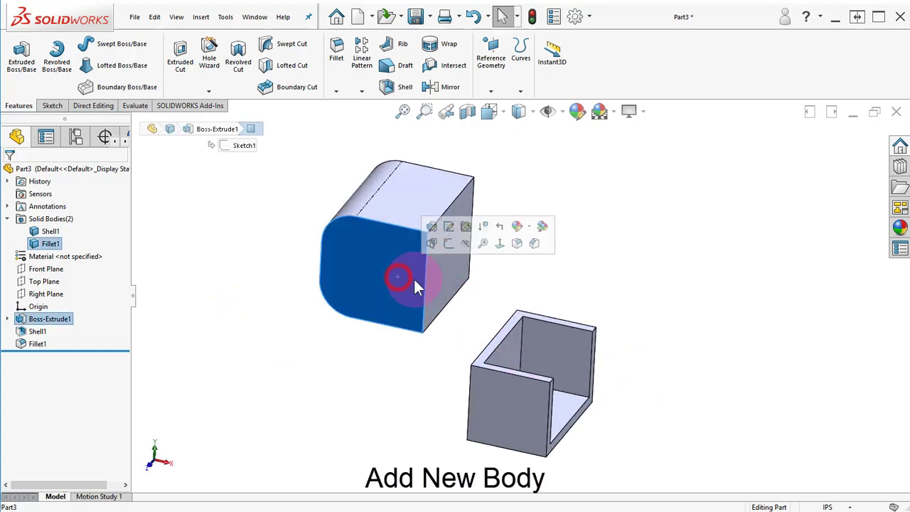
pyautogui.click(448, 245)
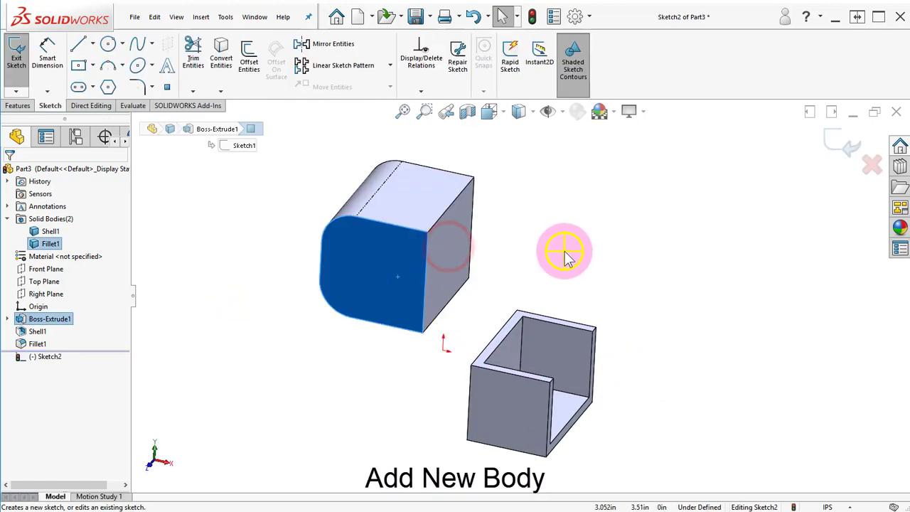
pyautogui.moveTo(568, 258); pyautogui.dragTo(625, 262, button='right')
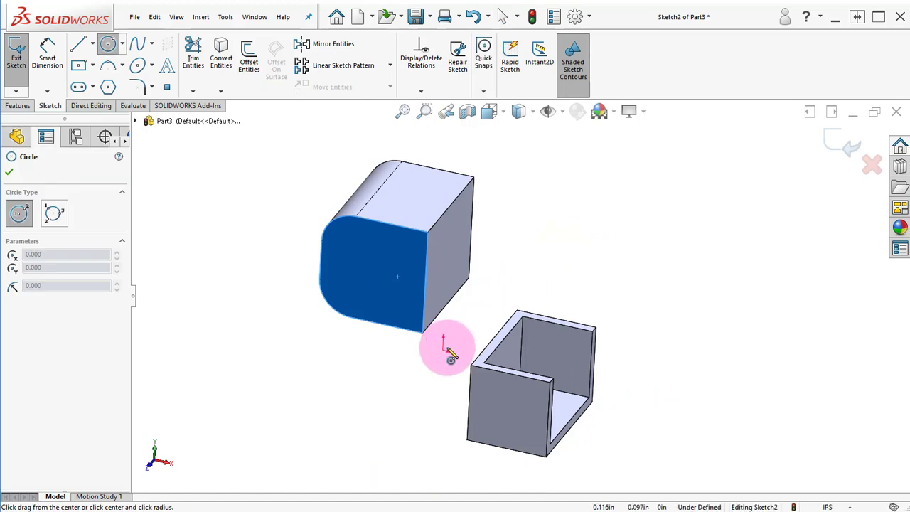
pyautogui.click(443, 350)
pyautogui.click(480, 307)
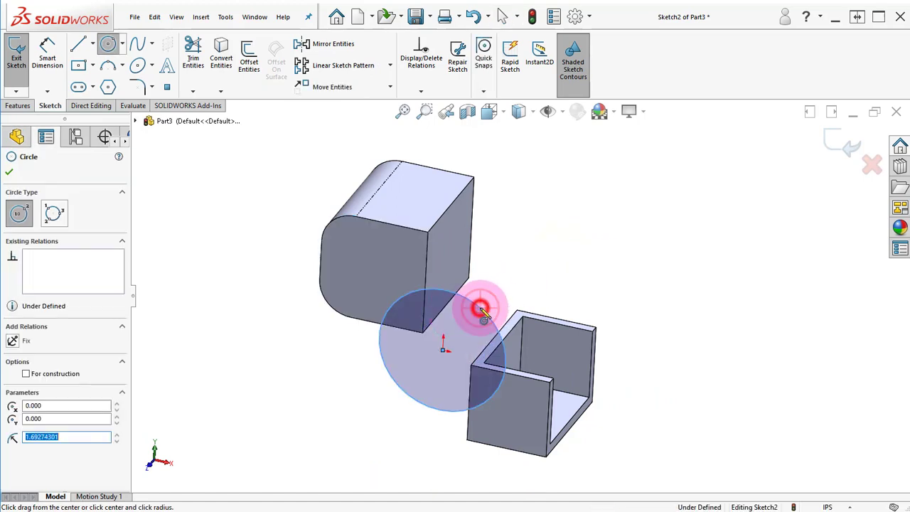
pyautogui.click(16, 105)
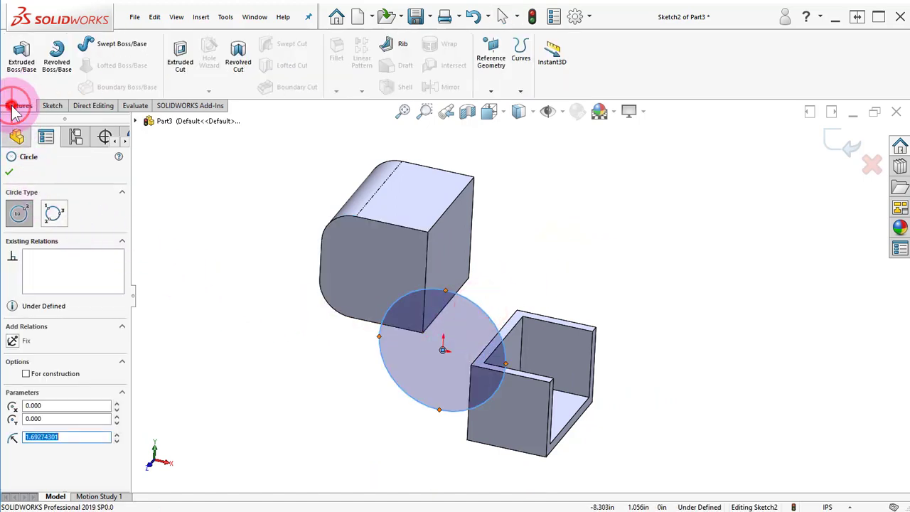
# Extrude the circle 1.3875 in in reversed direction with Merge result off, making a third body
pyautogui.click(19, 60)
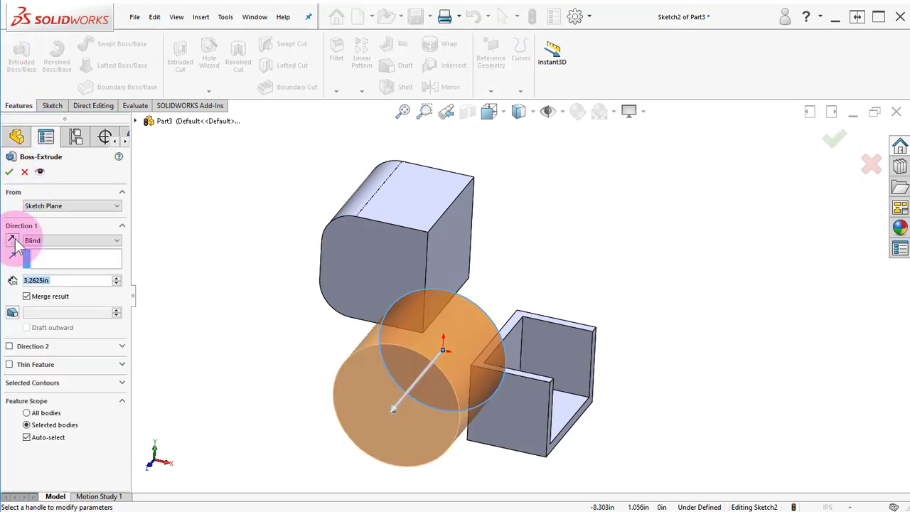
pyautogui.click(16, 240)
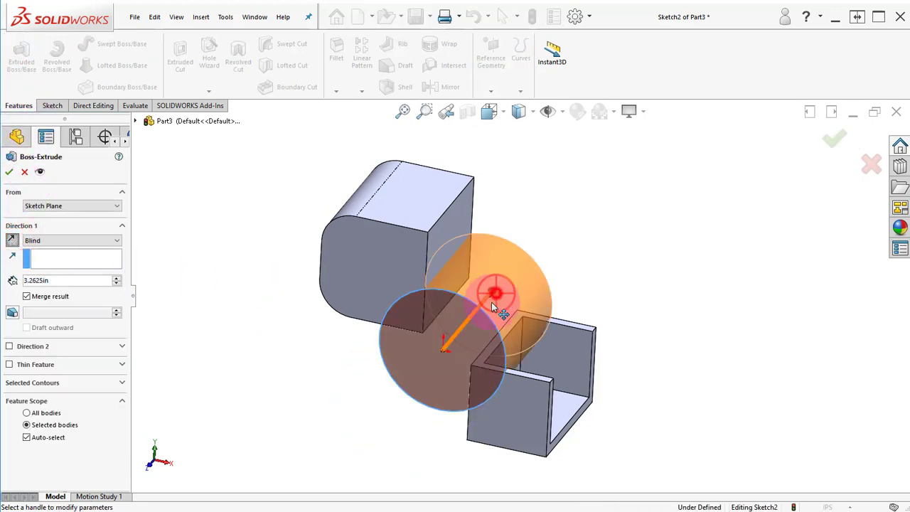
pyautogui.moveTo(495, 288); pyautogui.dragTo(470, 332)
pyautogui.click(300, 331)
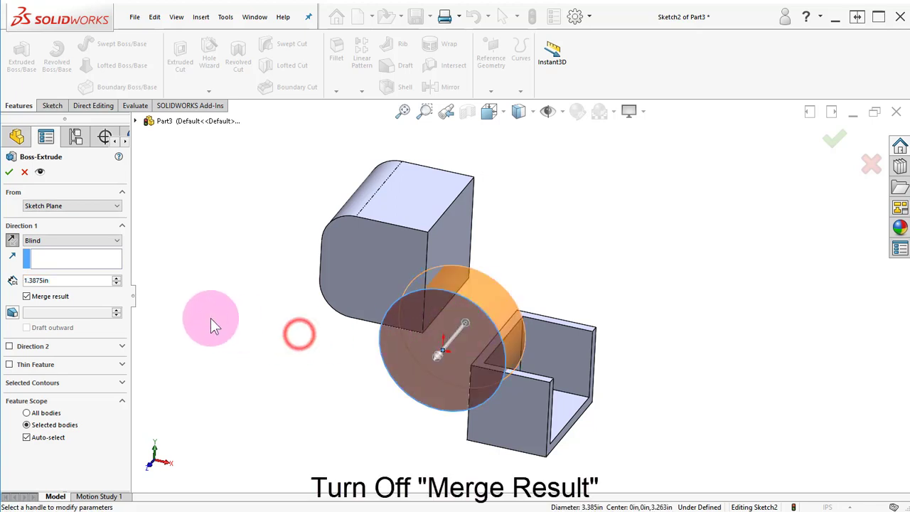
pyautogui.click(42, 296)
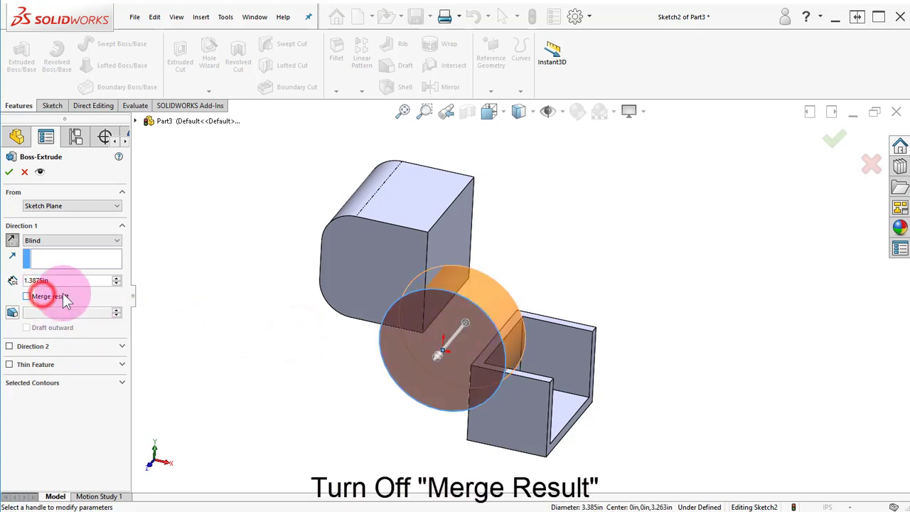
pyautogui.click(9, 171)
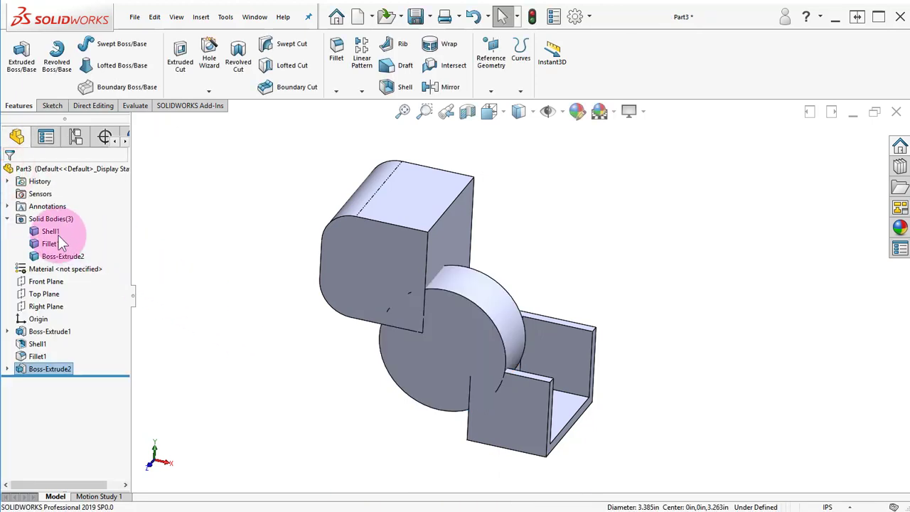
pyautogui.click(58, 256)
pyautogui.click(50, 244)
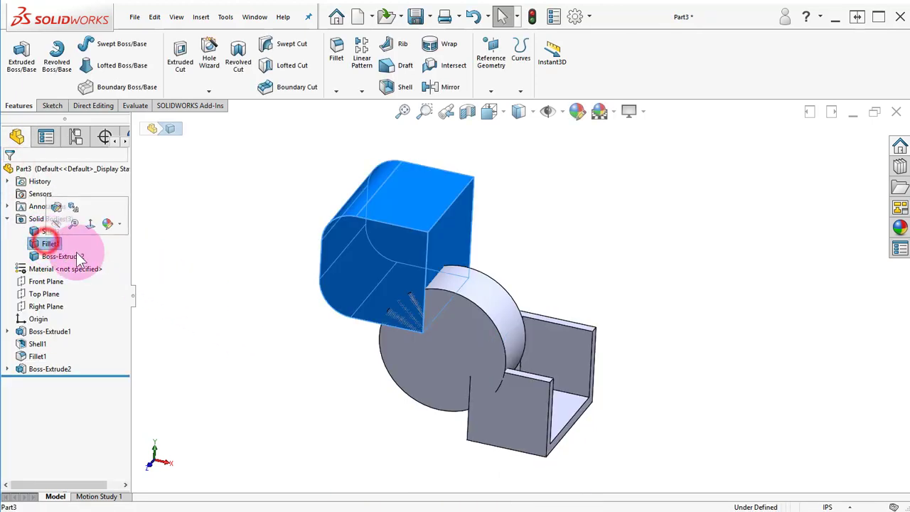
pyautogui.click(60, 256)
pyautogui.moveTo(220, 296); pyautogui.dragTo(191, 289, button='middle')
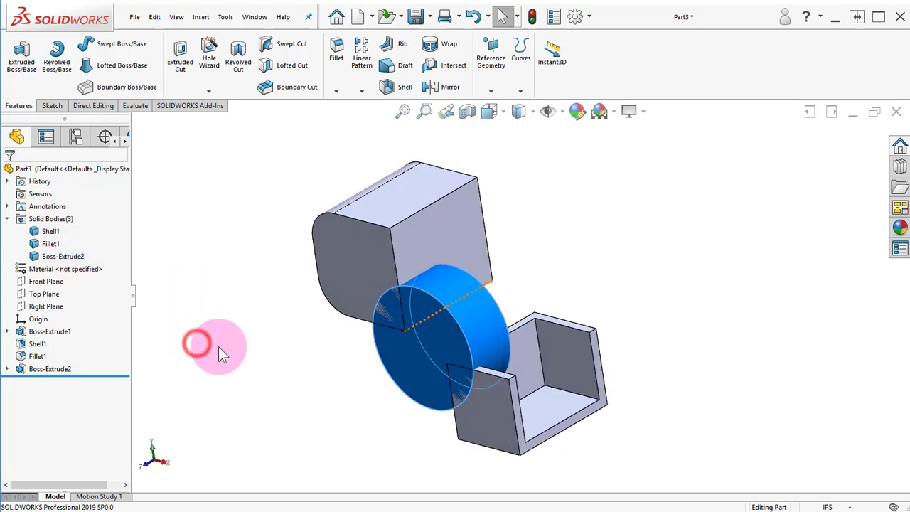
pyautogui.moveTo(219, 351); pyautogui.dragTo(229, 329, button='middle')
pyautogui.click(231, 332)
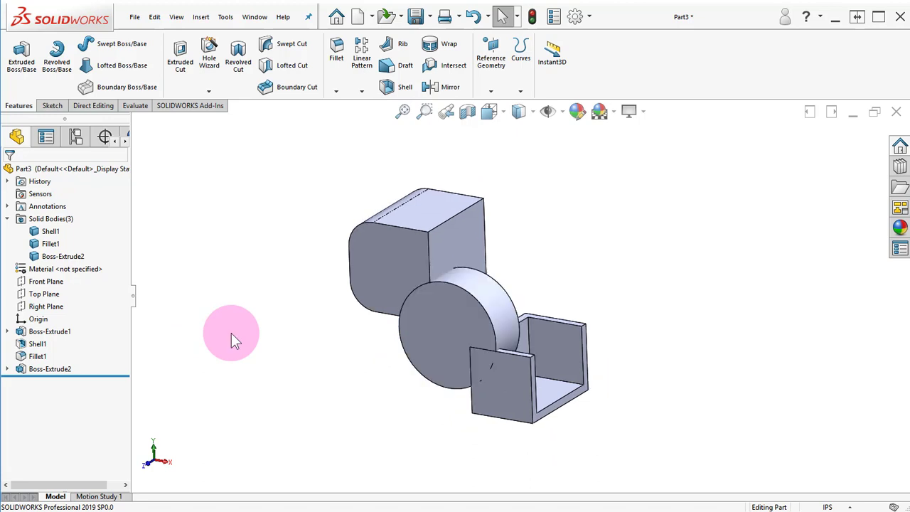
# Edit Boss-Extrude2 to merge only with Shell1, using Selected bodies scope without Auto-select
pyautogui.click(43, 371)
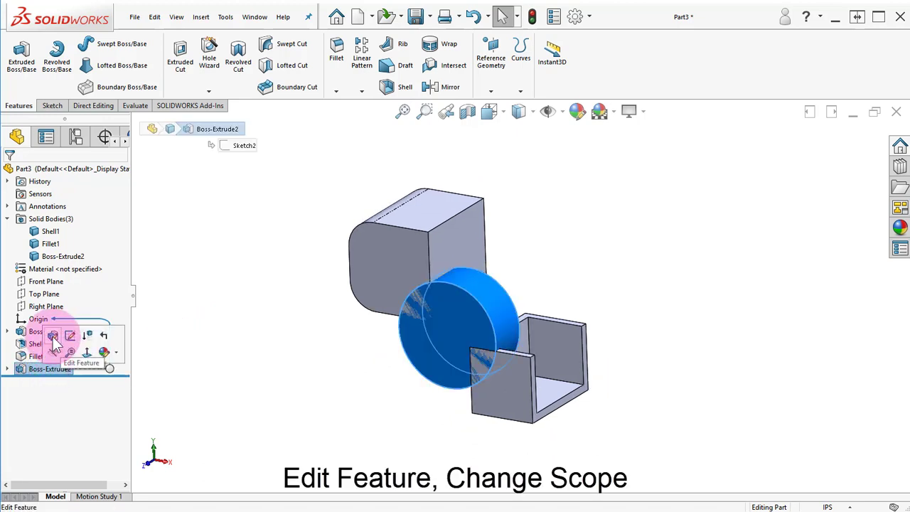
pyautogui.click(54, 339)
pyautogui.click(44, 259)
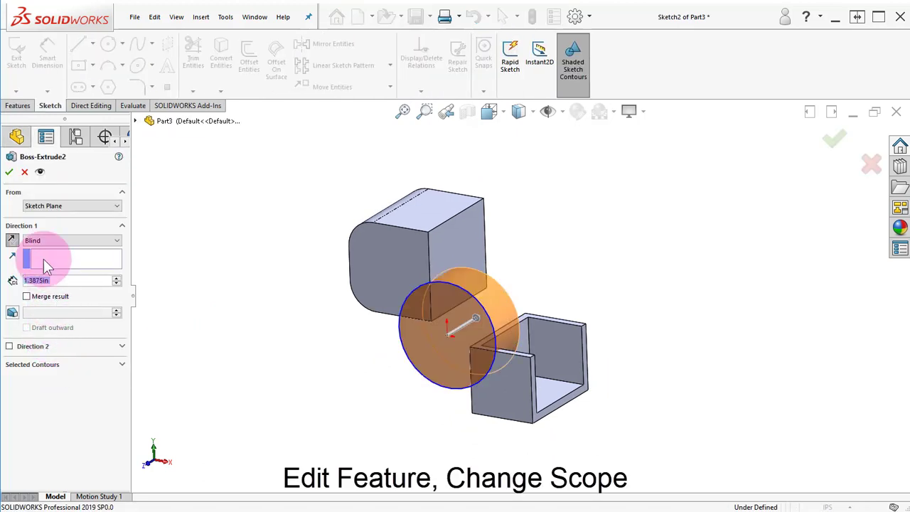
pyautogui.click(27, 296)
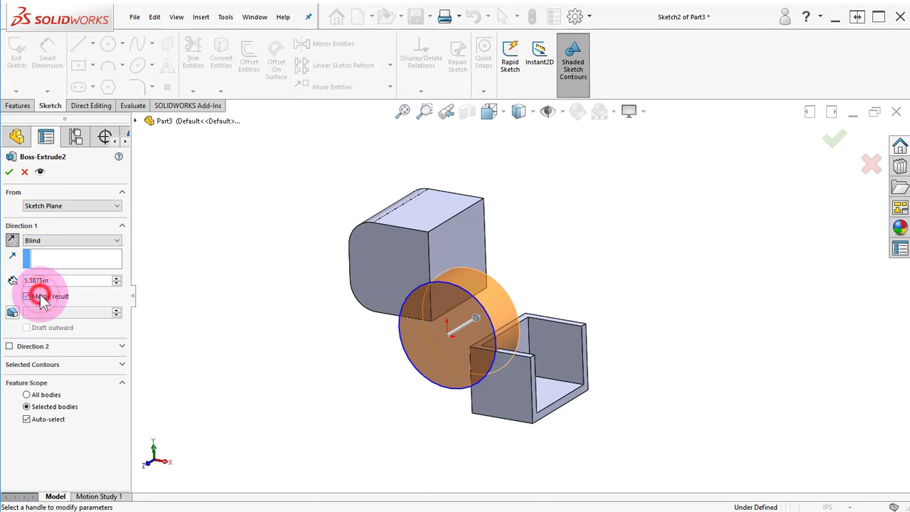
pyautogui.click(47, 419)
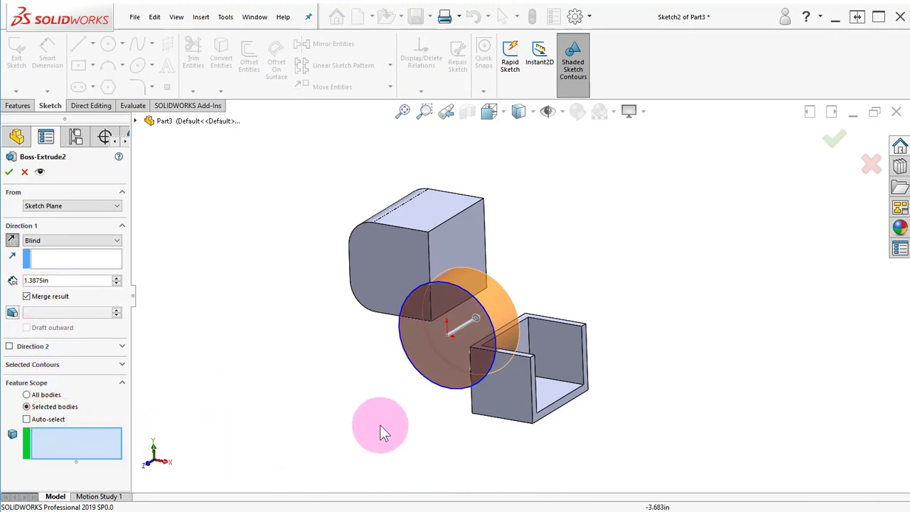
pyautogui.click(508, 384)
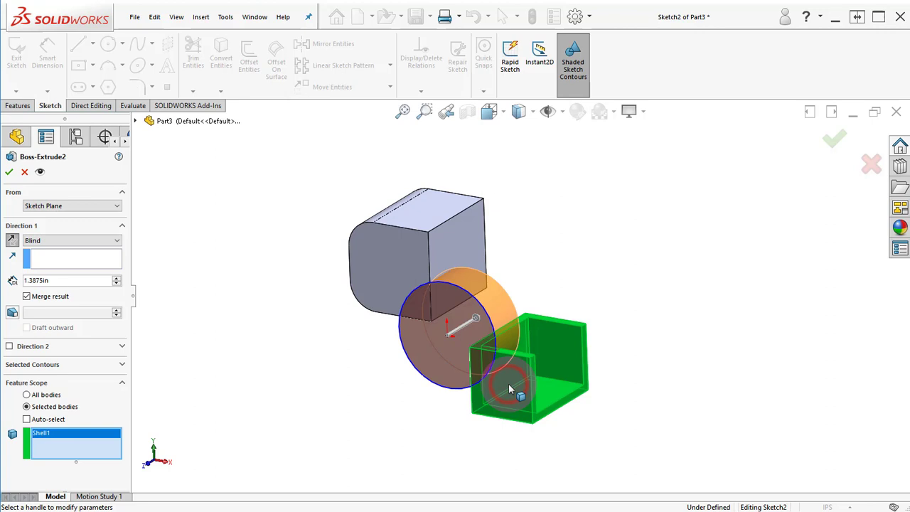
pyautogui.click(11, 172)
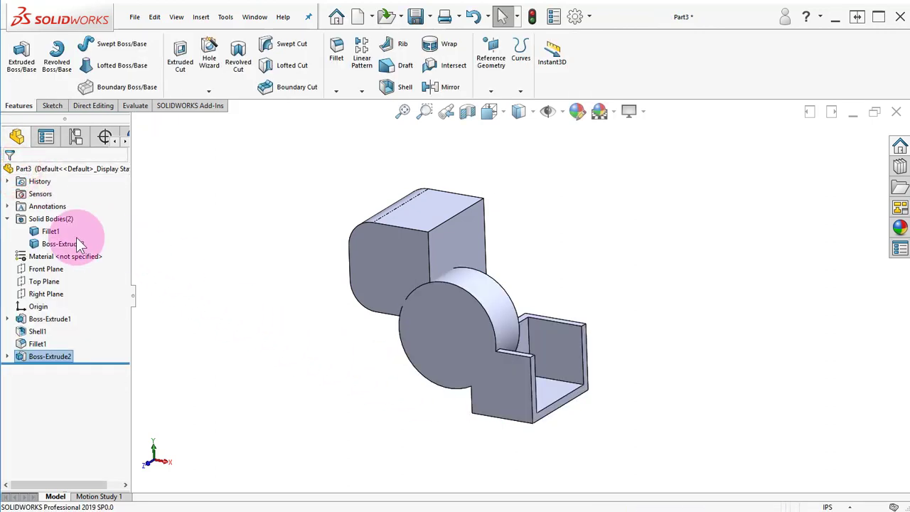
# Highlight the filleted block and merged cylinder bodies to check the two-body result
pyautogui.click(57, 233)
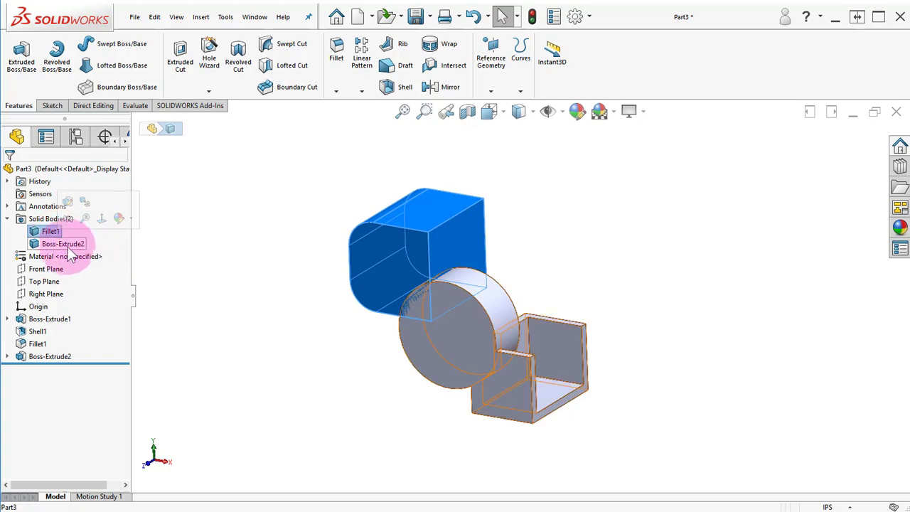
pyautogui.click(64, 246)
pyautogui.click(226, 333)
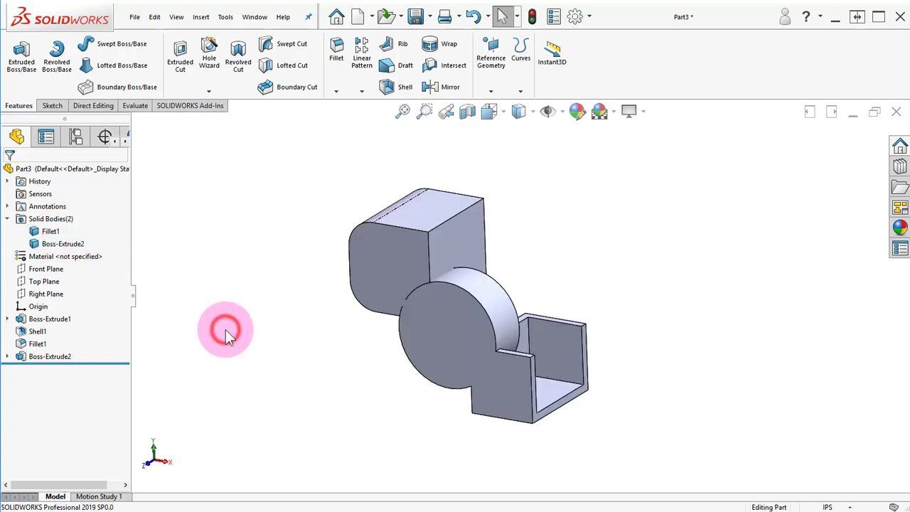
pyautogui.moveTo(226, 329); pyautogui.dragTo(197, 318, button='middle')
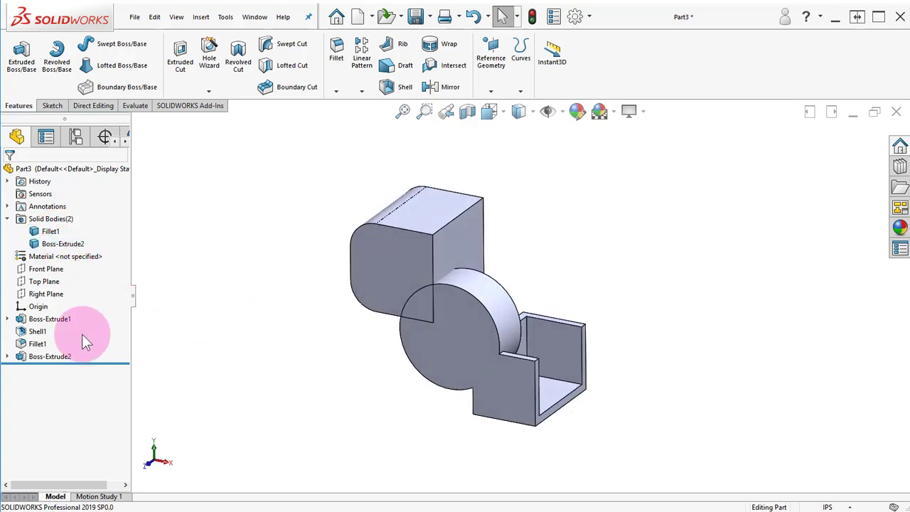
# Edit Boss-Extrude2 and turn on Auto-select so it merges with all bodies
pyautogui.click(65, 357)
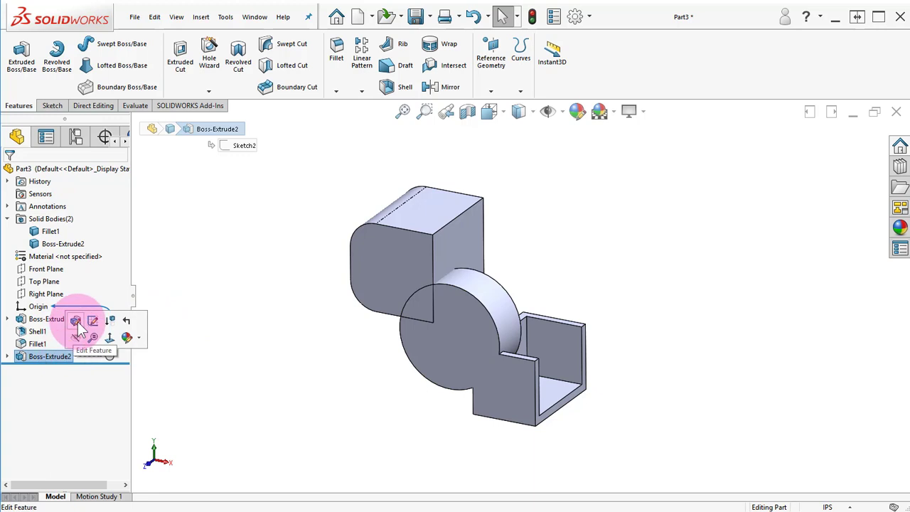
pyautogui.click(76, 321)
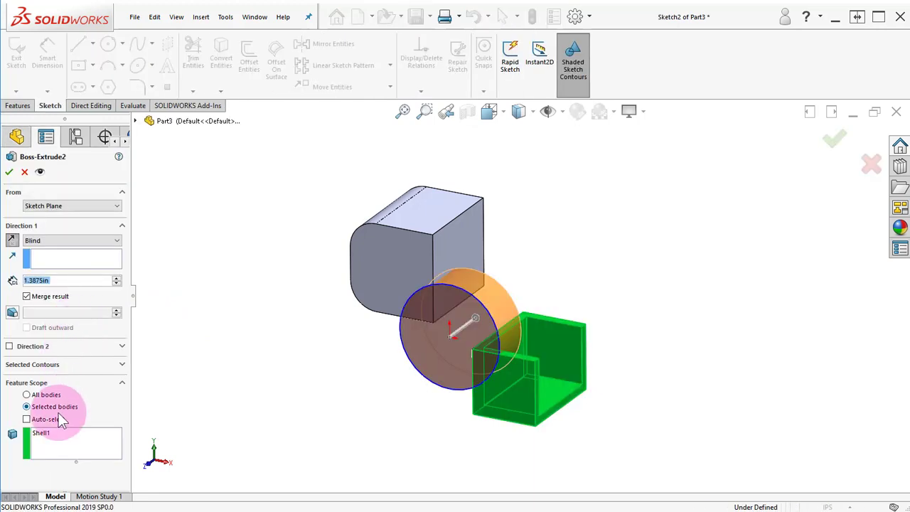
pyautogui.click(57, 419)
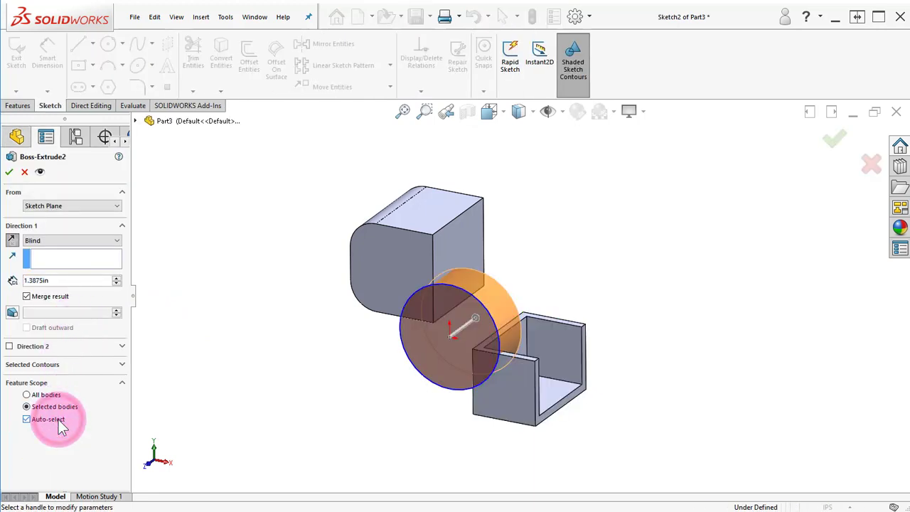
pyautogui.click(10, 173)
# Confirm the part is now a single solid body in Solid Bodies(1)
pyautogui.click(54, 232)
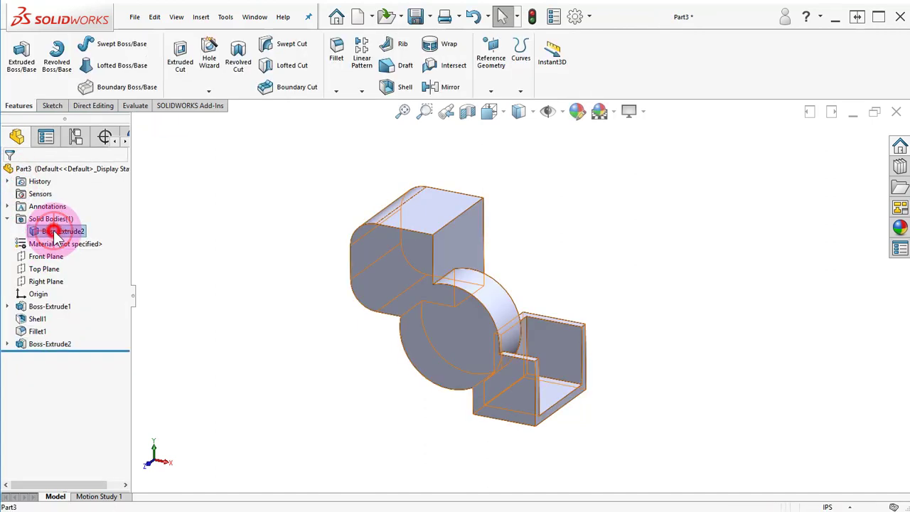
pyautogui.click(182, 313)
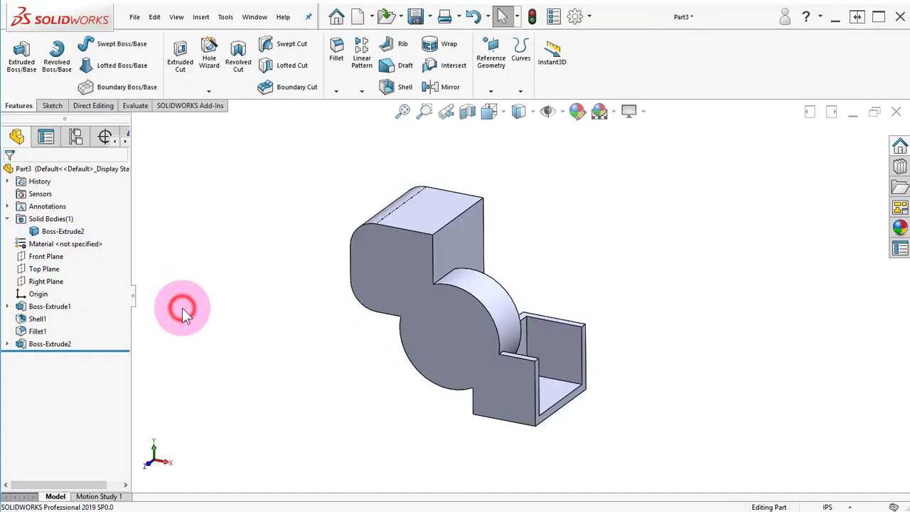
pyautogui.click(57, 345)
# Edit Boss-Extrude2 and remove Shell1 from its feature scope, leaving only Fillet1
pyautogui.click(63, 313)
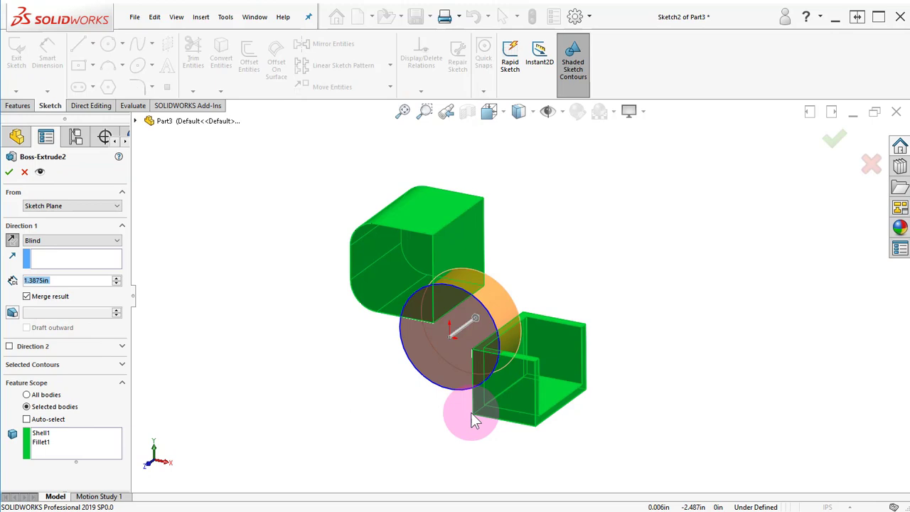
pyautogui.click(99, 434)
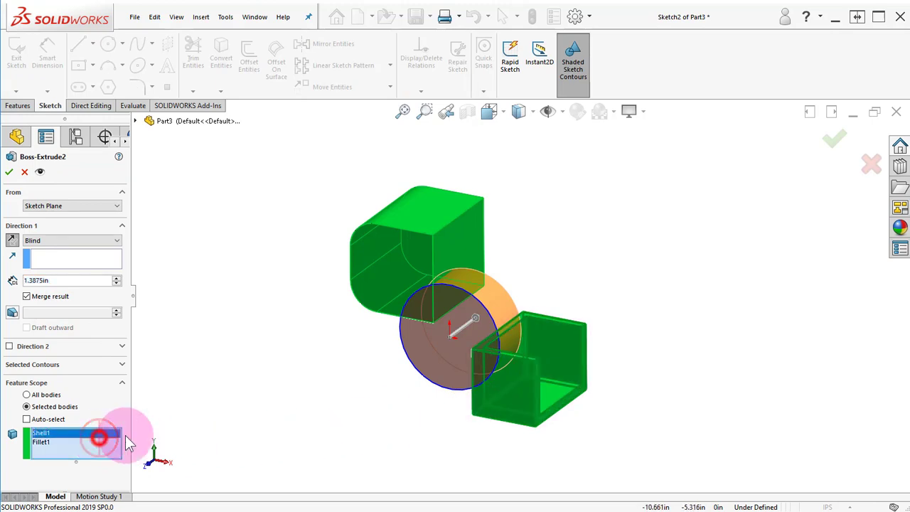
pyautogui.click(500, 400)
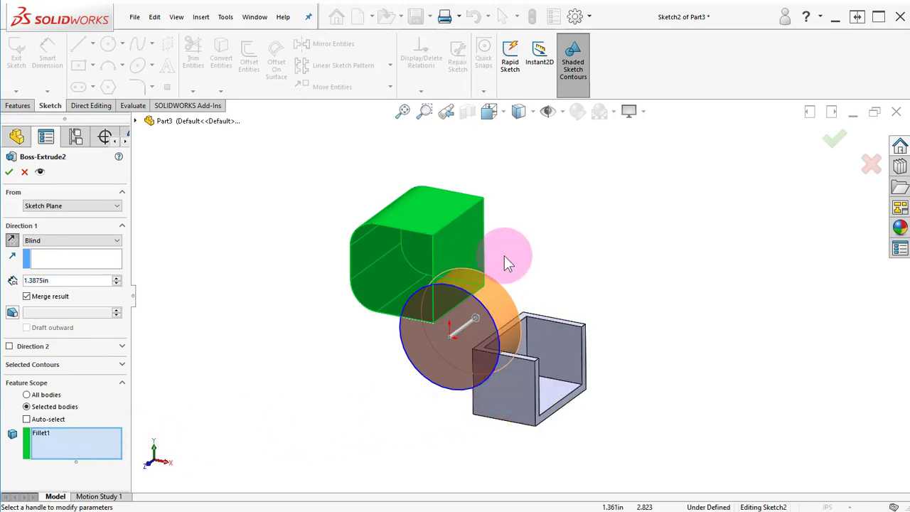
pyautogui.click(836, 149)
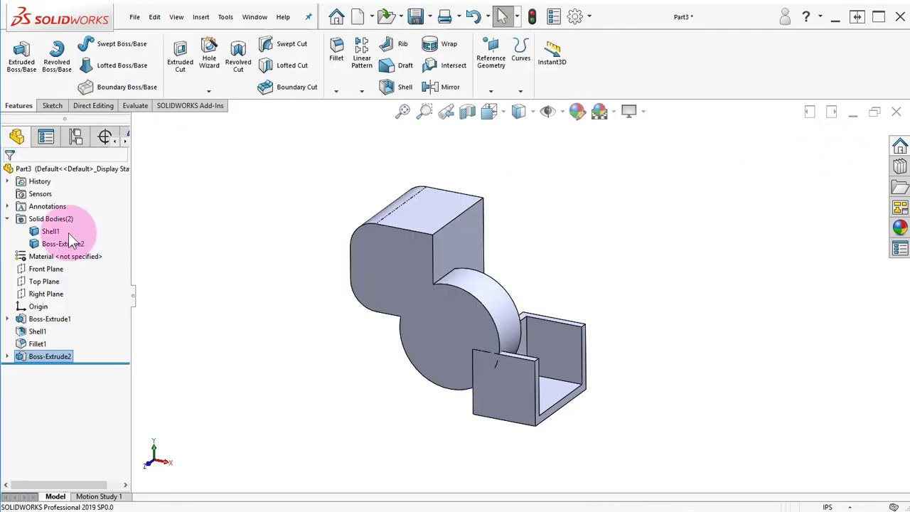
# Highlight the Shell1 and Boss-Extrude2 bodies to check the two separate bodies
pyautogui.click(56, 232)
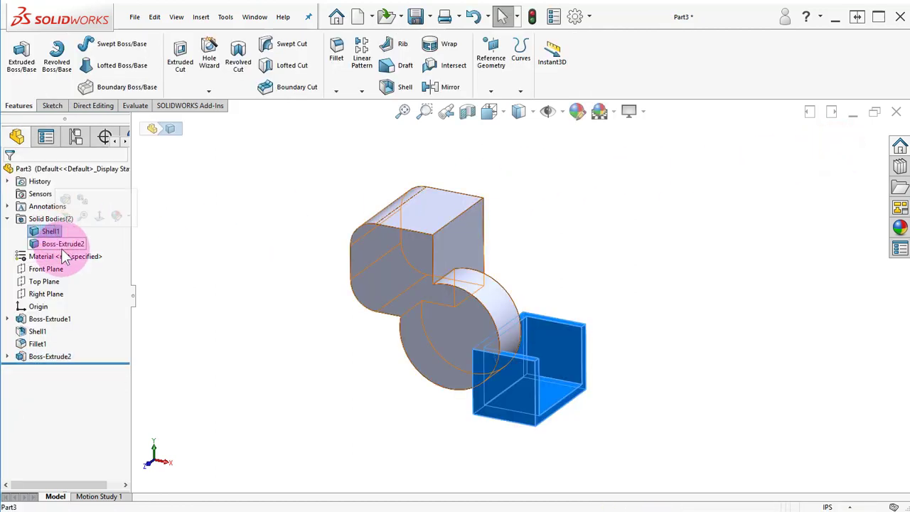
pyautogui.click(62, 244)
pyautogui.click(229, 342)
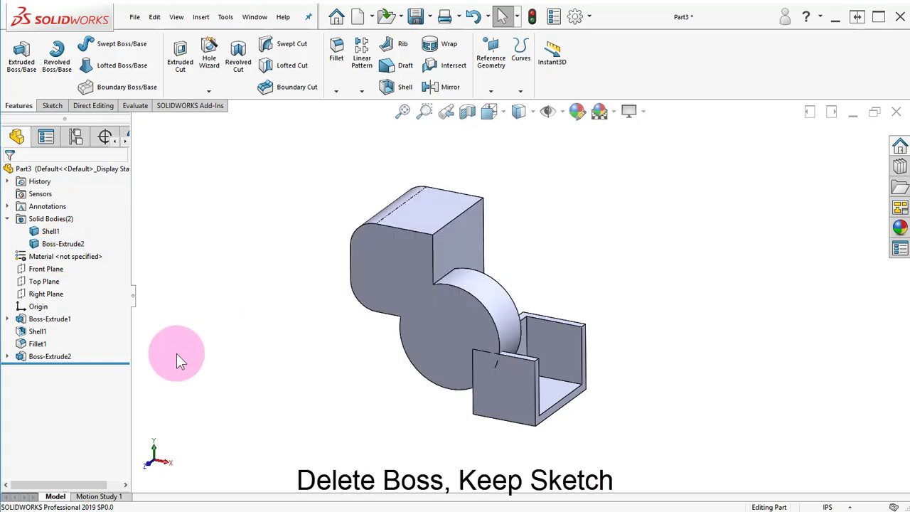
pyautogui.moveTo(179, 359); pyautogui.dragTo(181, 346, button='middle')
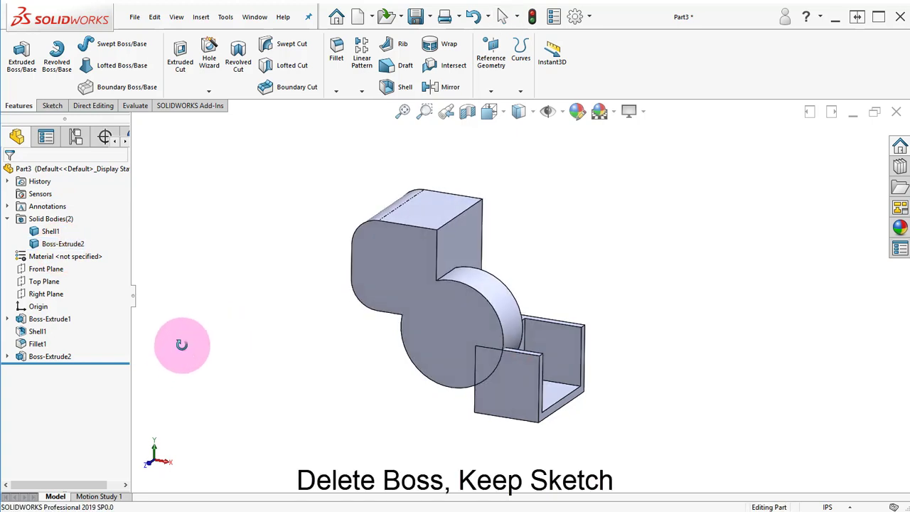
# Delete Boss-Extrude2 with 'Delete absorbed features' unchecked to keep Sketch2
pyautogui.rightClick(39, 357)
pyautogui.click(106, 358)
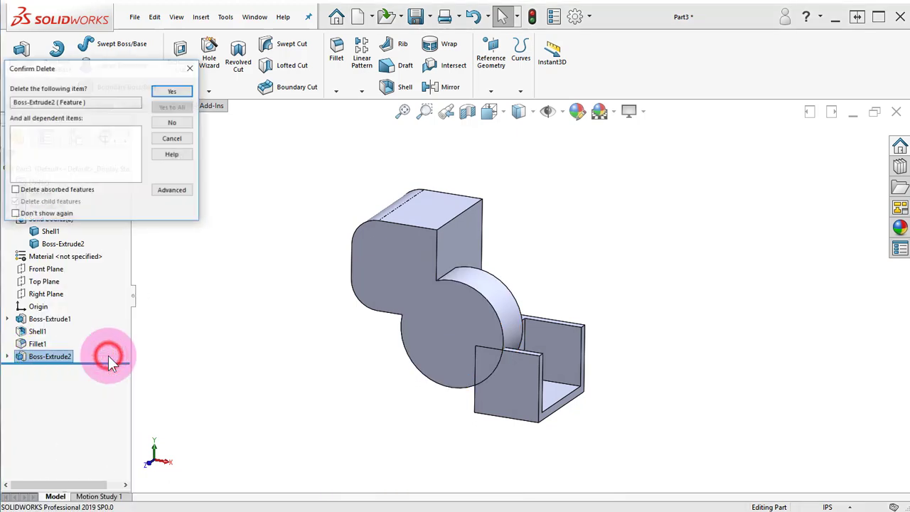
pyautogui.click(86, 189)
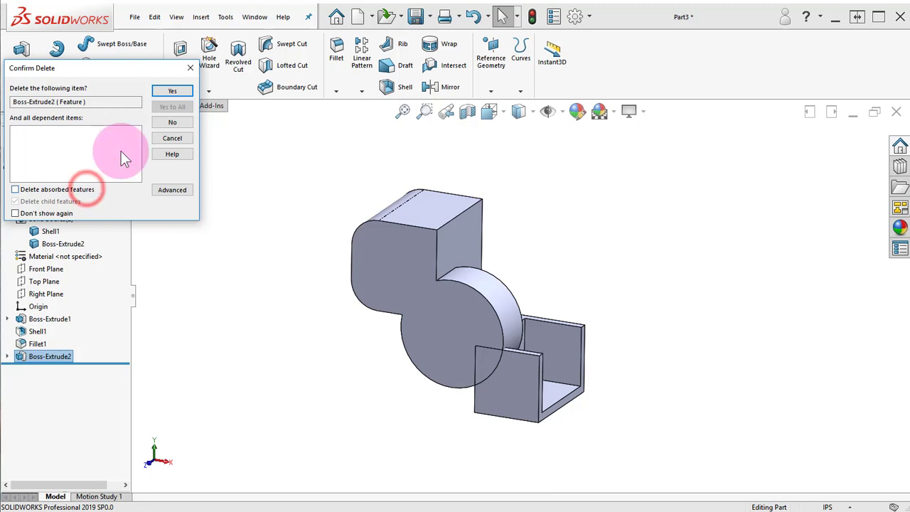
# Finish deleting Boss-Extrude2, then cut the circle sketch Through All across both bodies
pyautogui.click(186, 93)
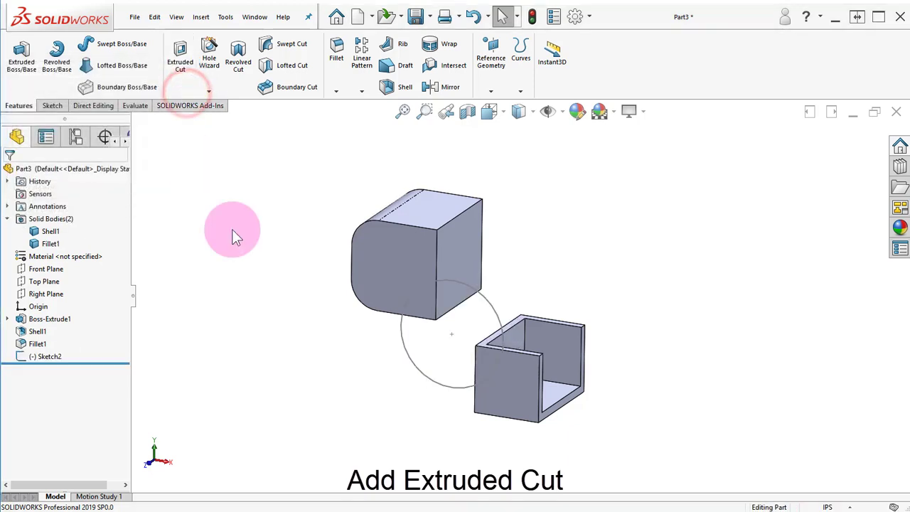
pyautogui.click(496, 308)
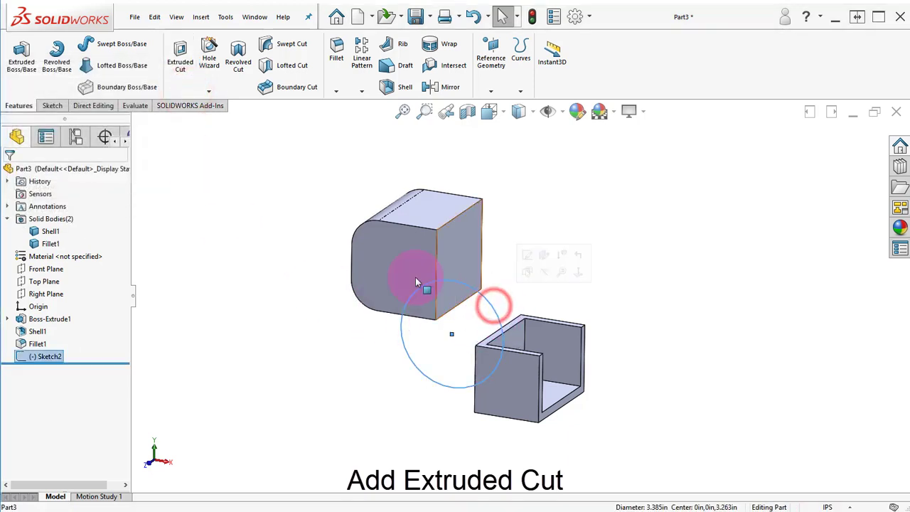
pyautogui.click(181, 74)
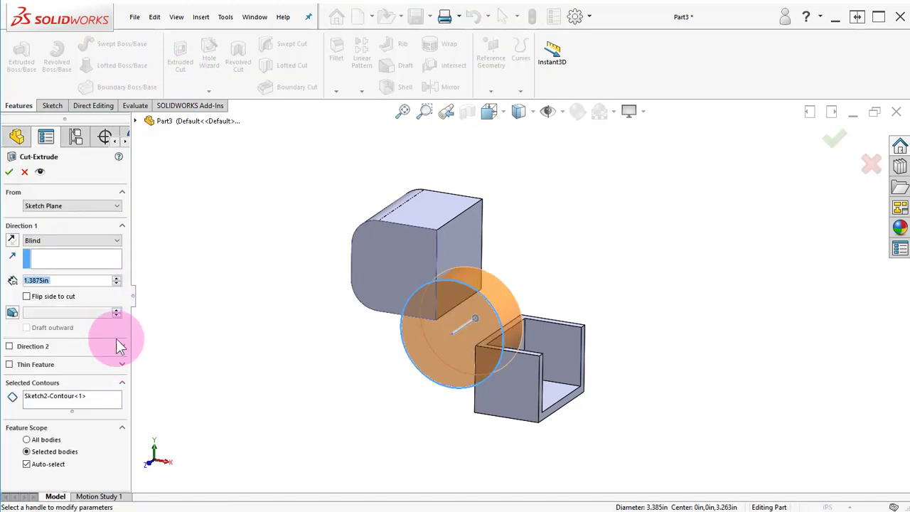
pyautogui.click(106, 242)
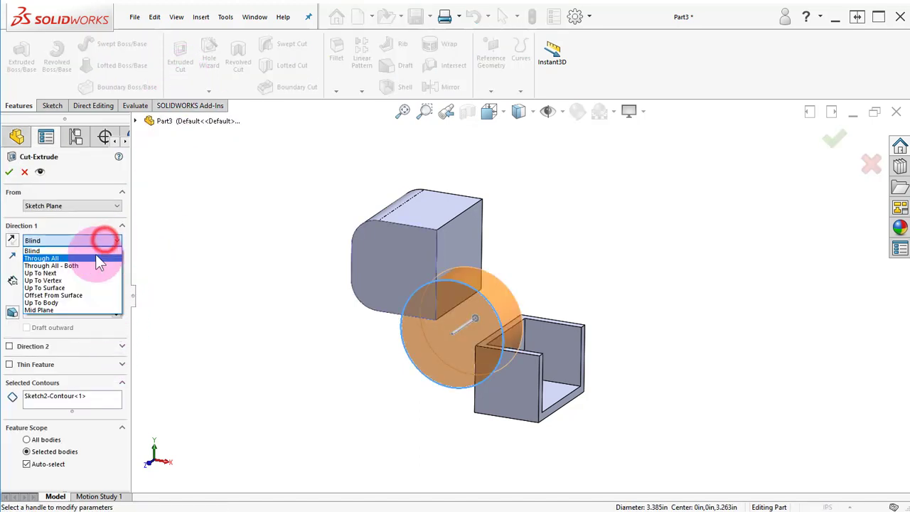
pyautogui.click(100, 259)
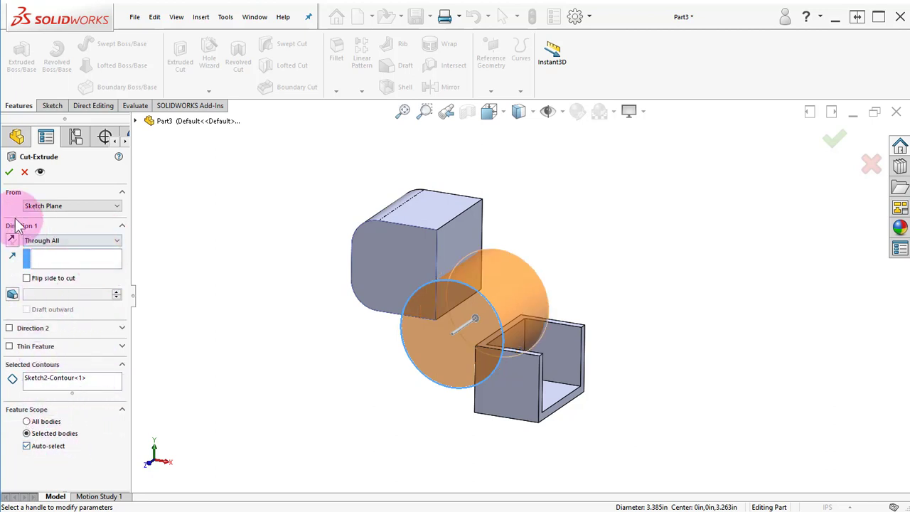
pyautogui.click(8, 171)
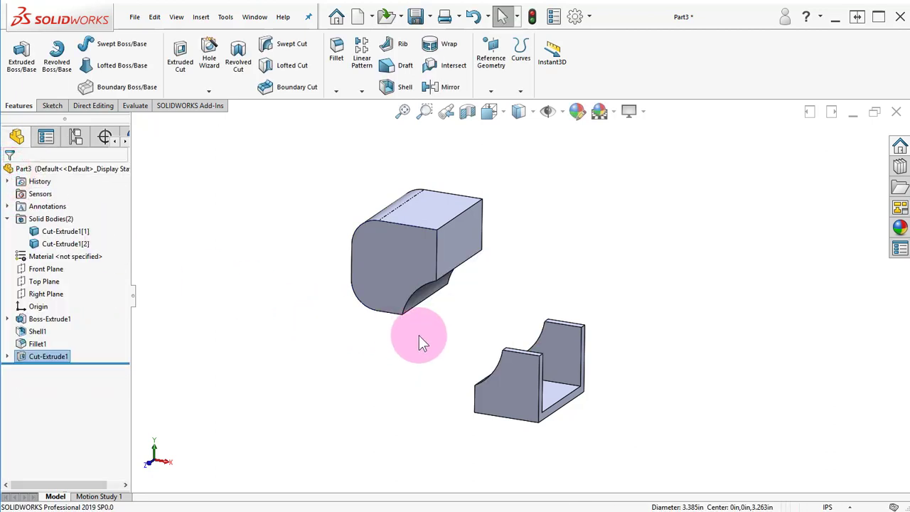
pyautogui.moveTo(419, 338); pyautogui.dragTo(401, 363, button='middle')
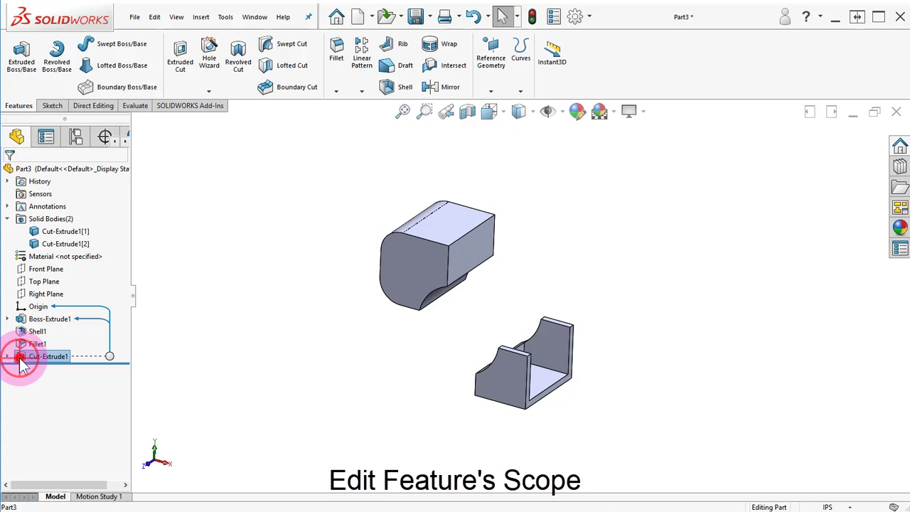
# Edit Cut-Extrude1 so its feature scope keeps only the Fillet1 body, removing Shell1
pyautogui.click(34, 328)
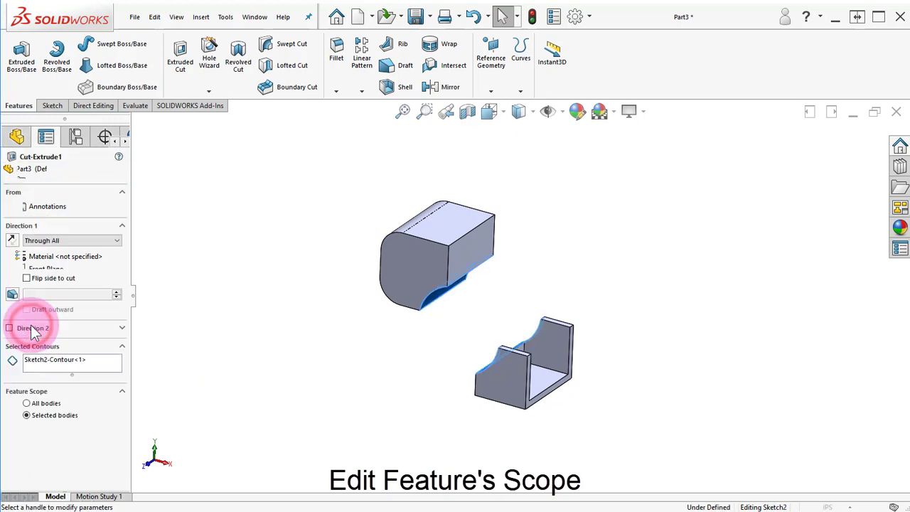
pyautogui.click(92, 451)
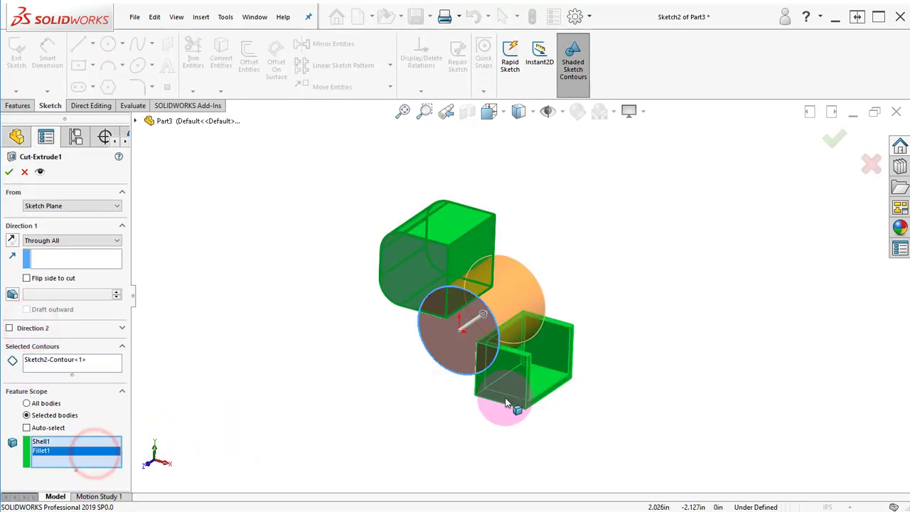
pyautogui.click(518, 380)
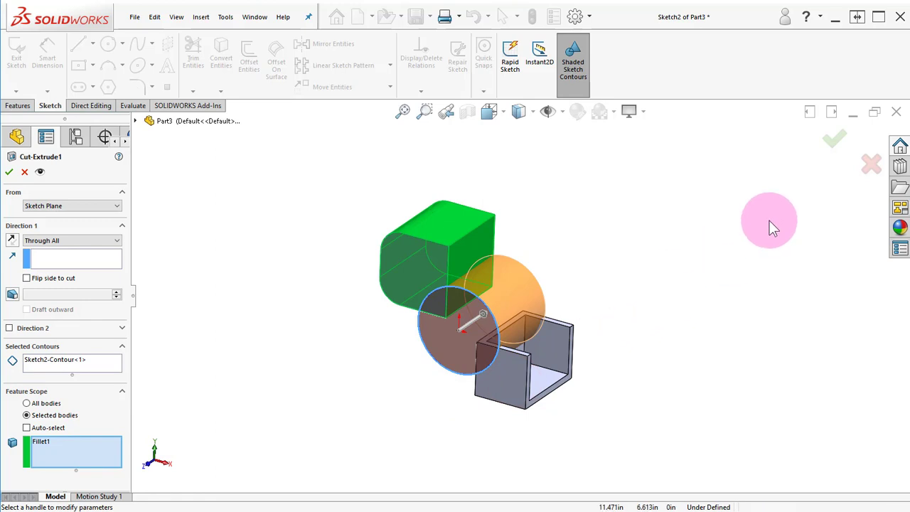